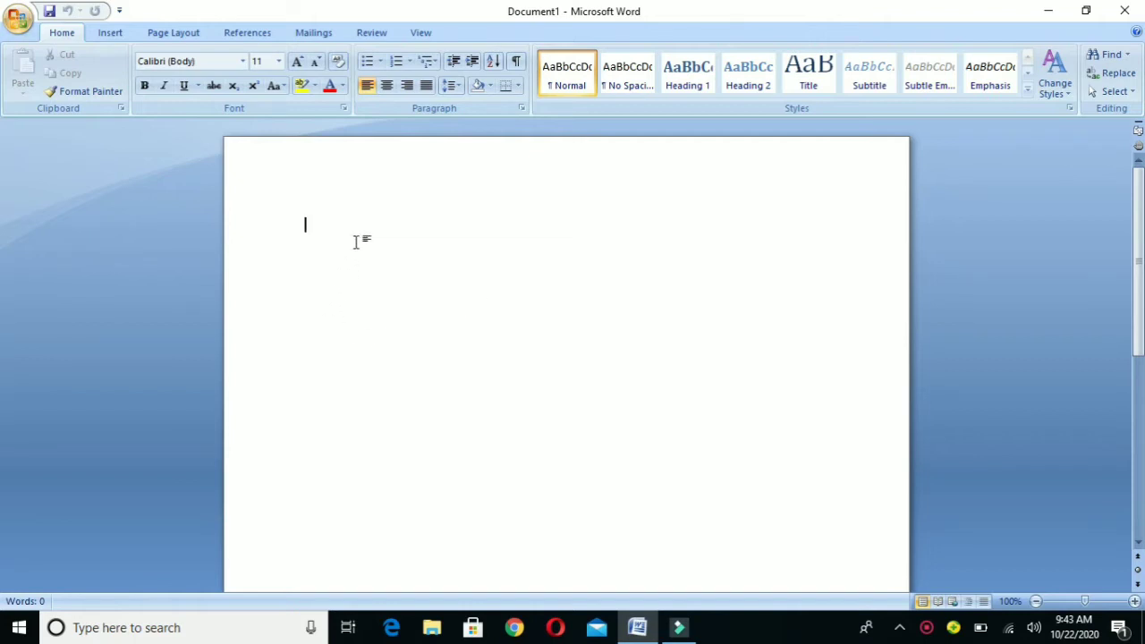
# Enter the line "Hello Everyone" on the blank page and set its font size to 36
pyautogui.write('Hello Everyone')
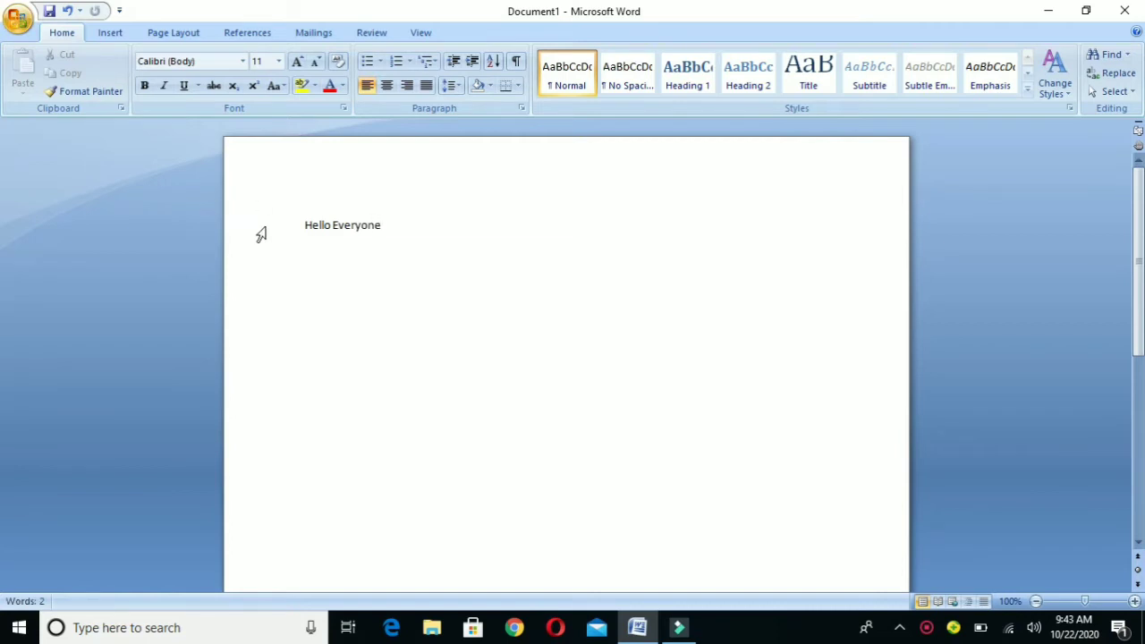
pyautogui.click(302, 225)
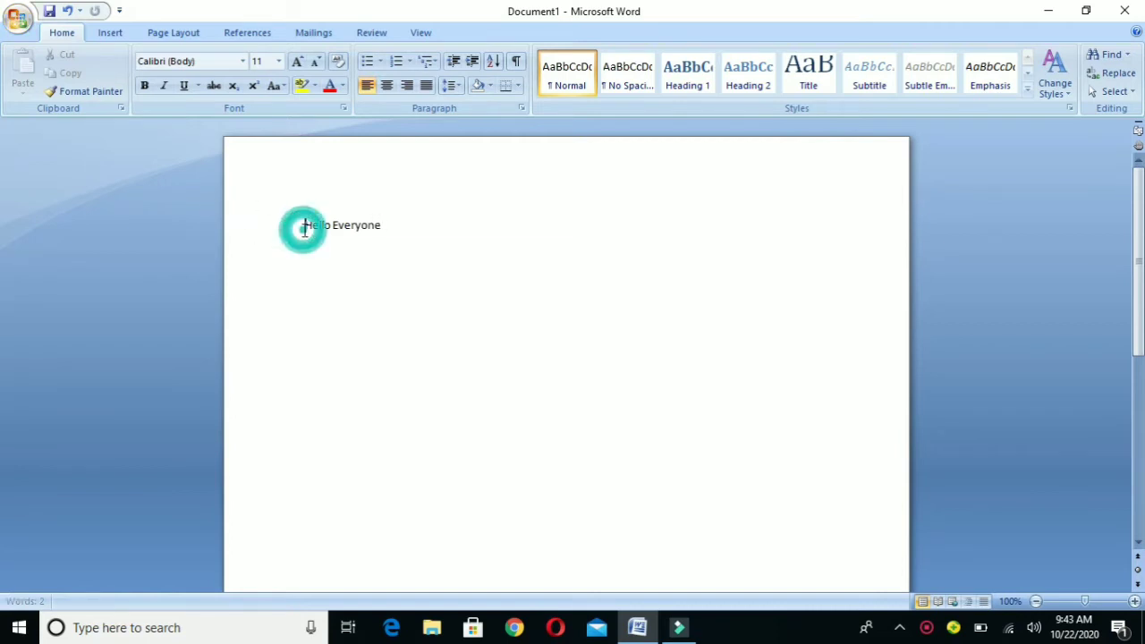
pyautogui.moveTo(303, 225); pyautogui.dragTo(381, 211)
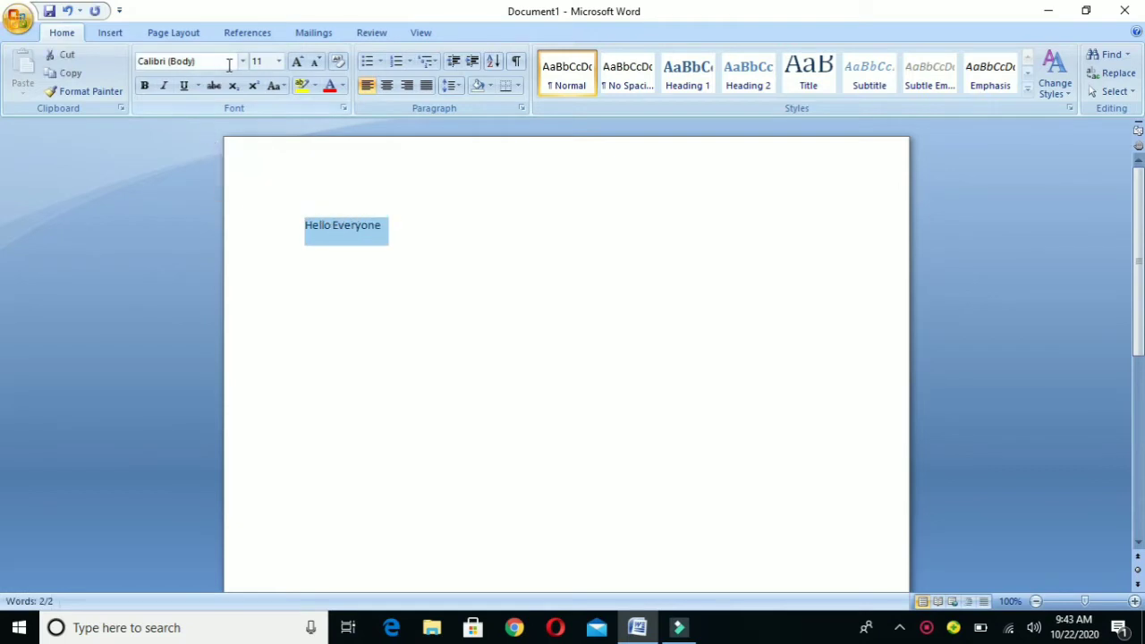
pyautogui.click(278, 61)
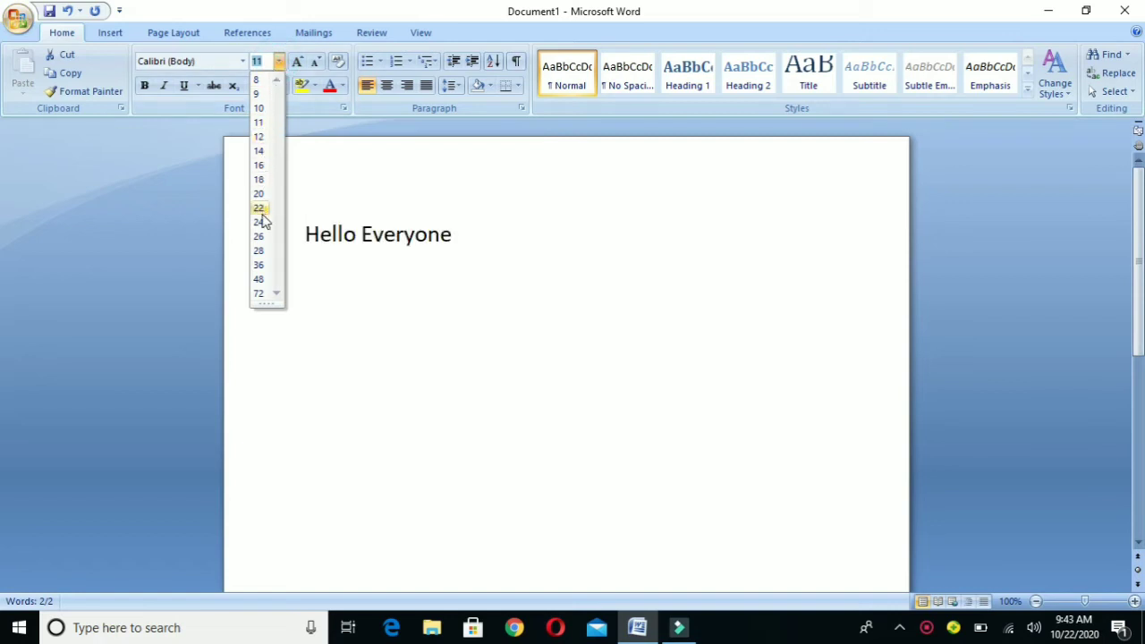
pyautogui.click(258, 265)
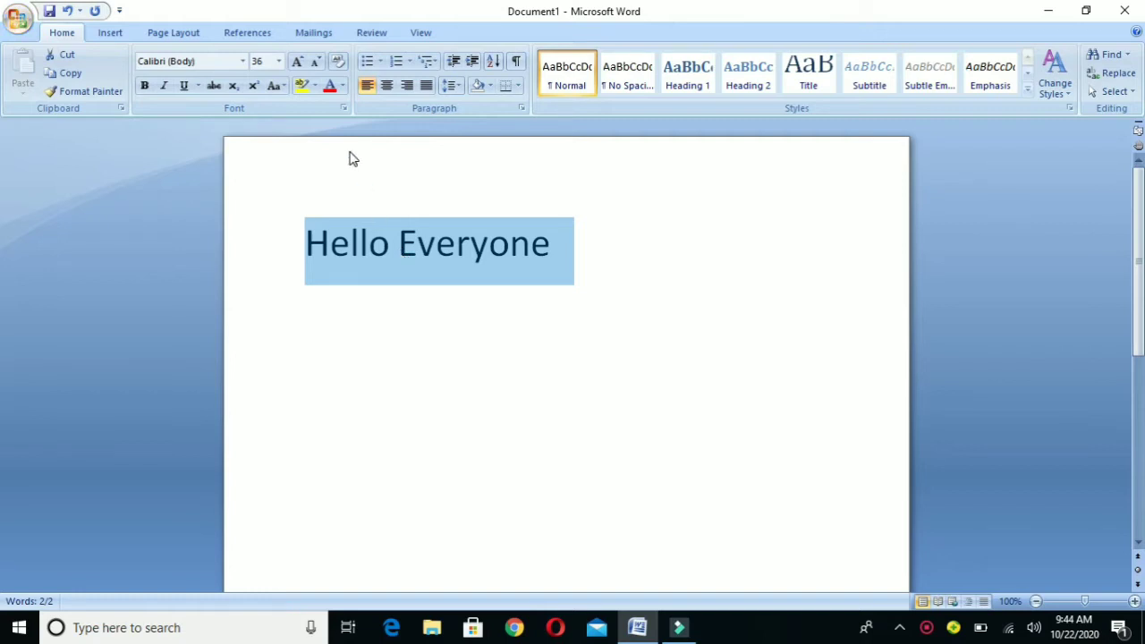
# Format the "Hello Everyone" line in the Algerian font with italic and underline
pyautogui.click(242, 61)
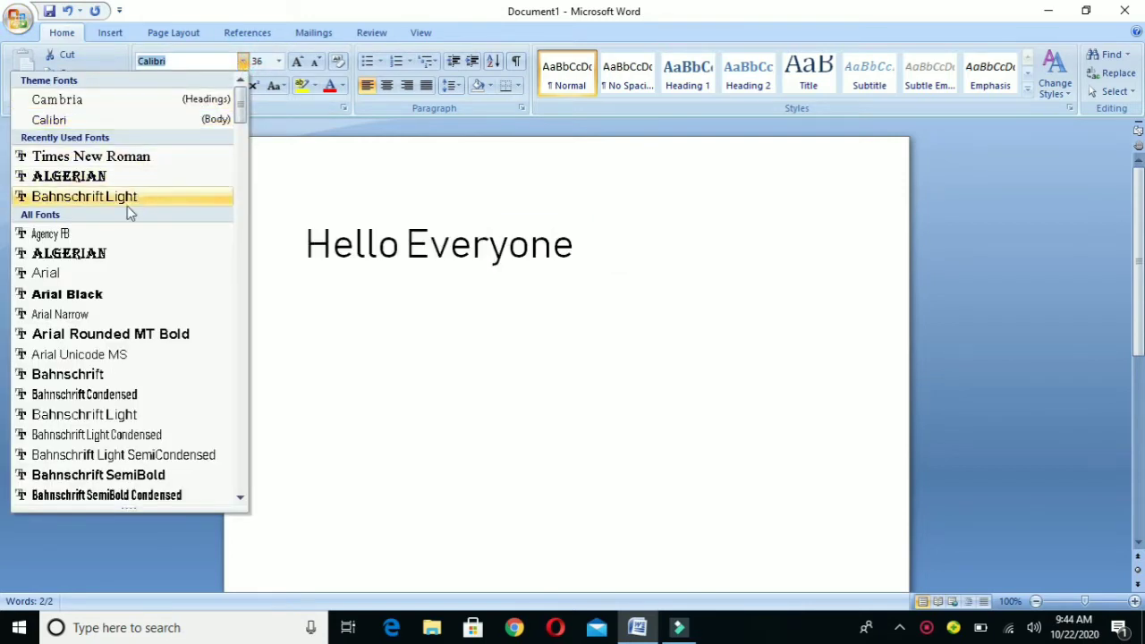
pyautogui.click(106, 254)
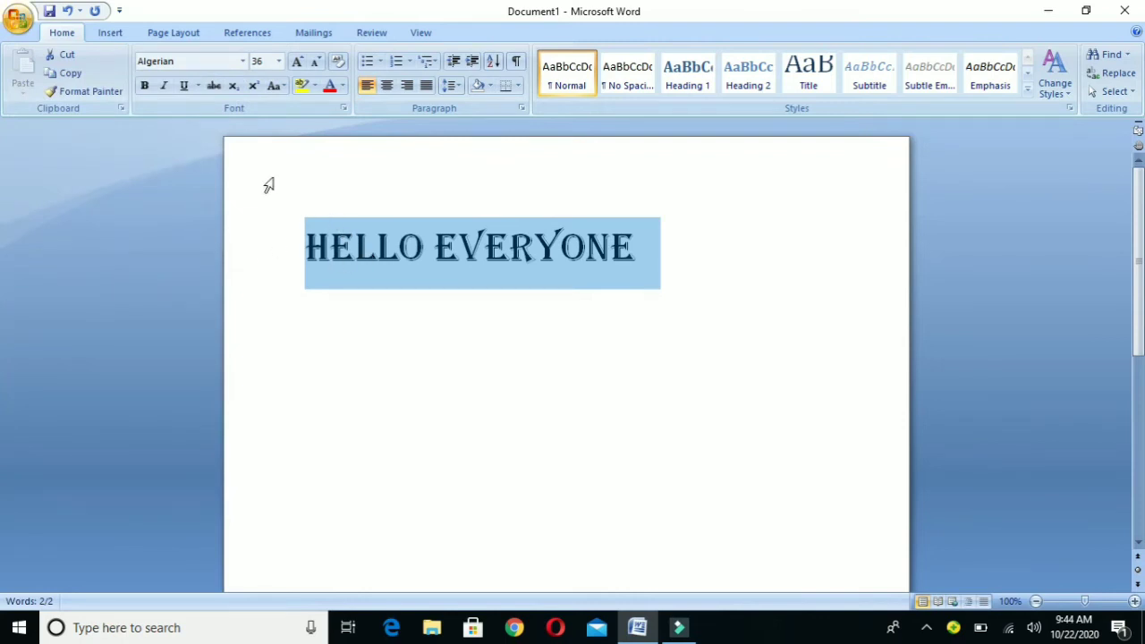
pyautogui.click(166, 87)
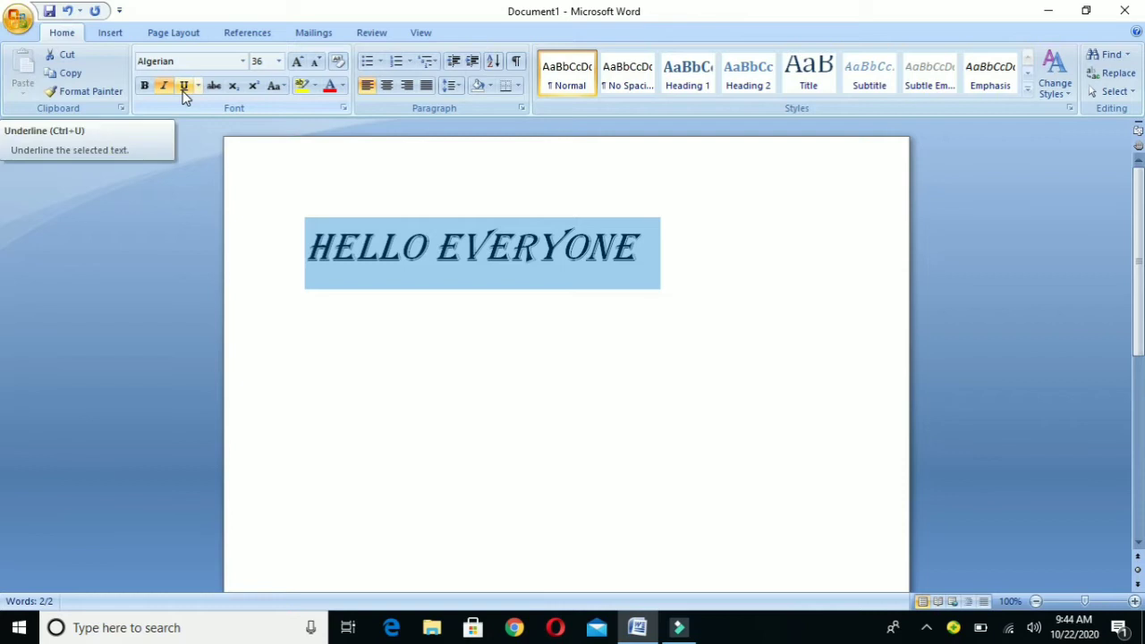
pyautogui.click(185, 90)
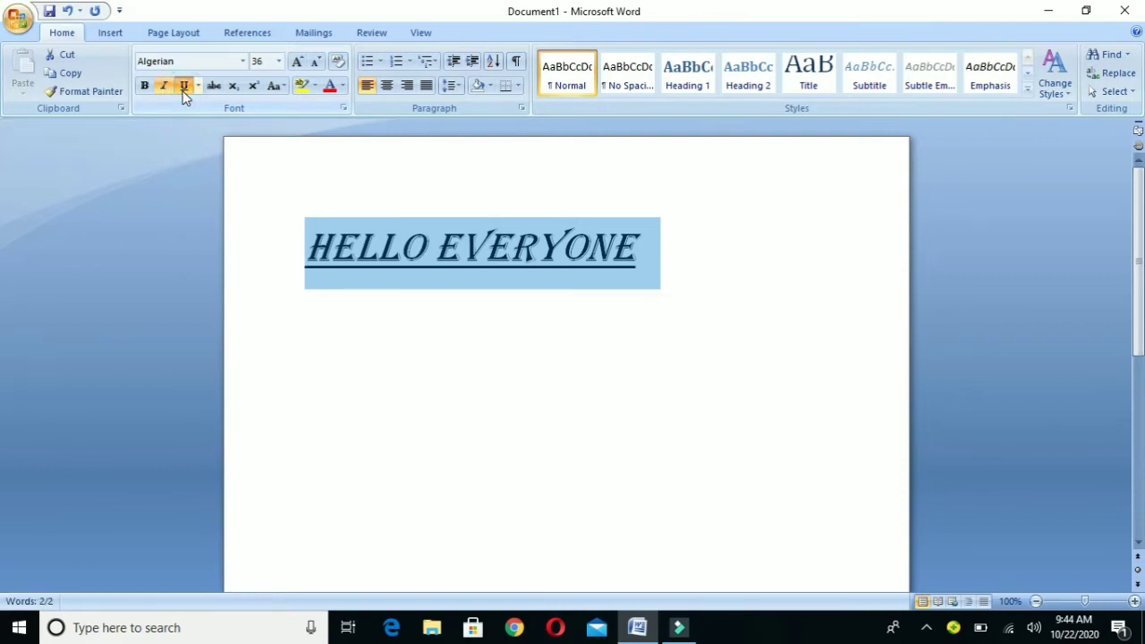
pyautogui.click(689, 325)
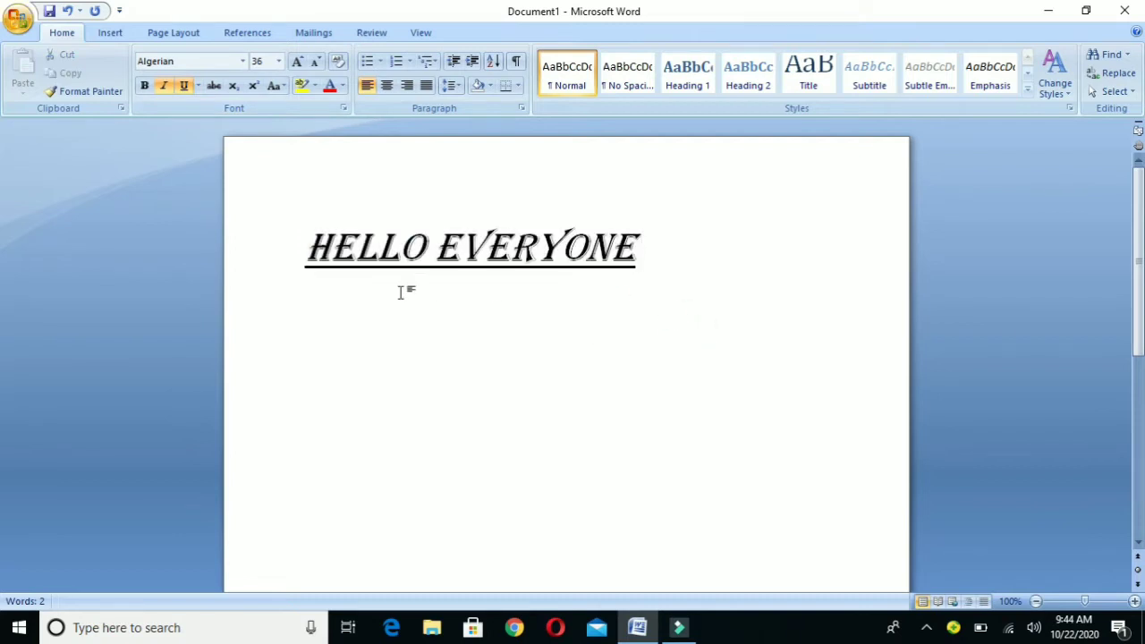
# Color the "Hello Everyone" text with a dark olive-brown shade from the theme colors
pyautogui.moveTo(307, 247); pyautogui.dragTo(578, 260)
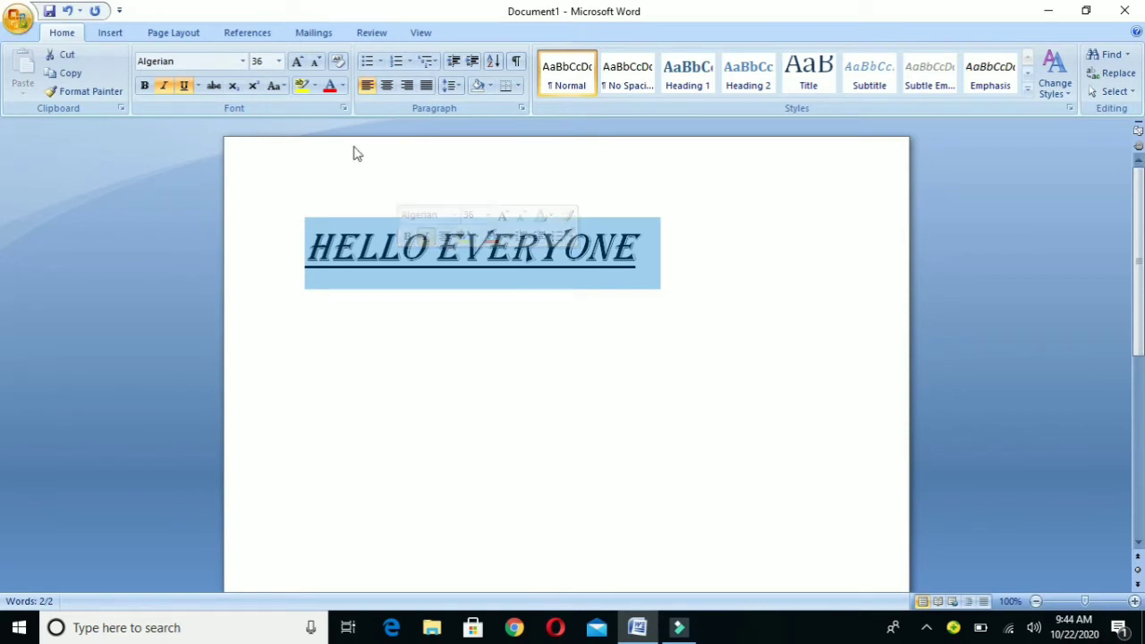
pyautogui.click(342, 89)
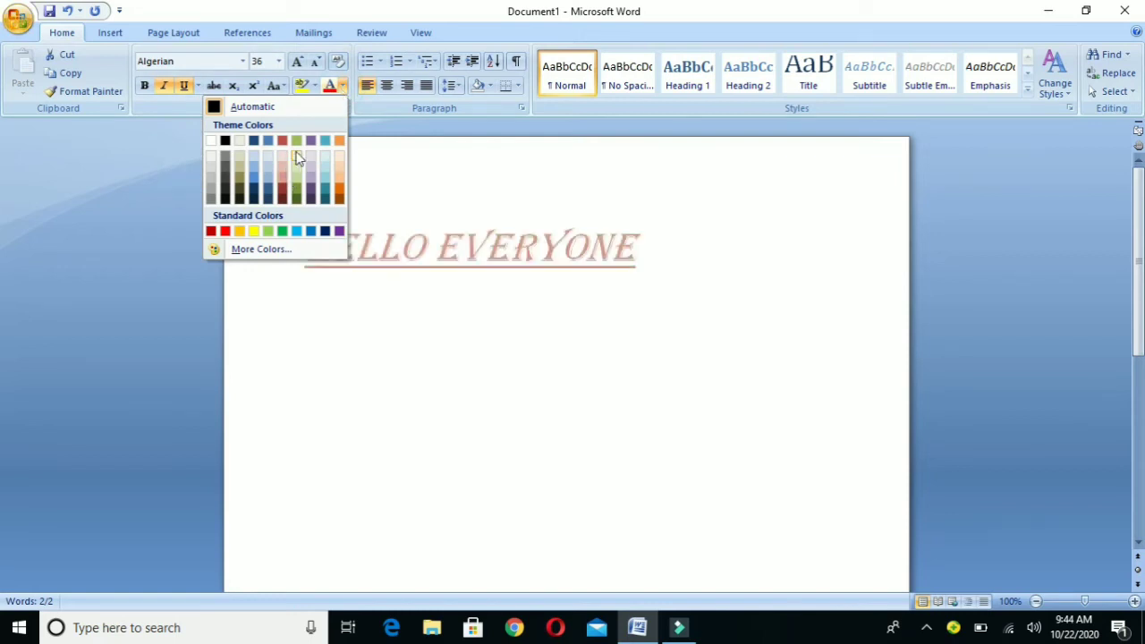
pyautogui.click(238, 193)
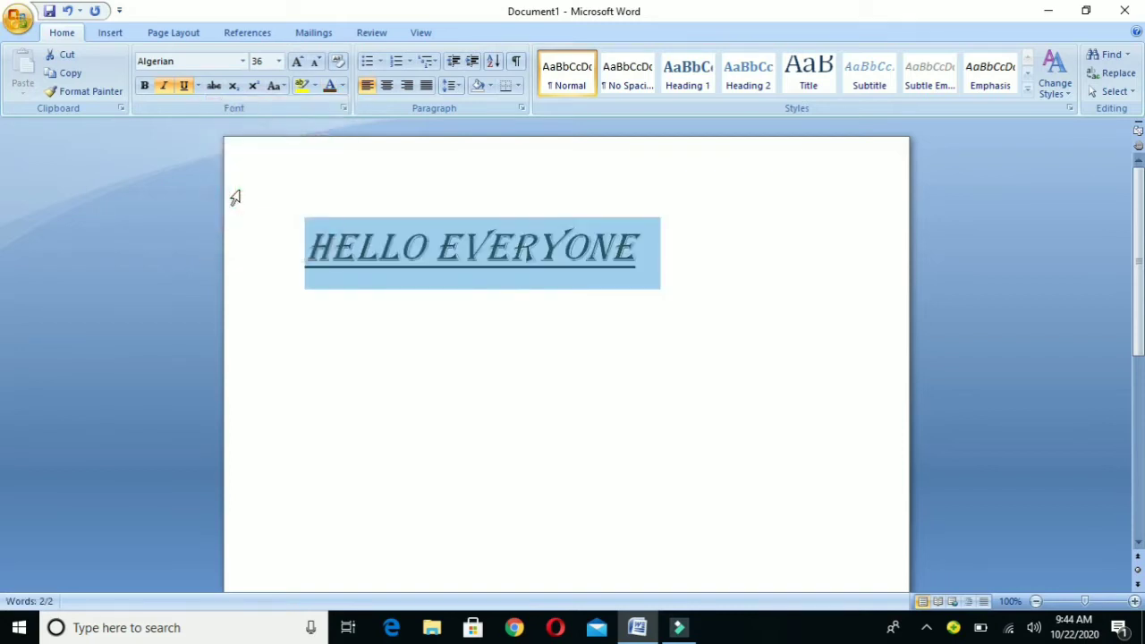
pyautogui.click(616, 335)
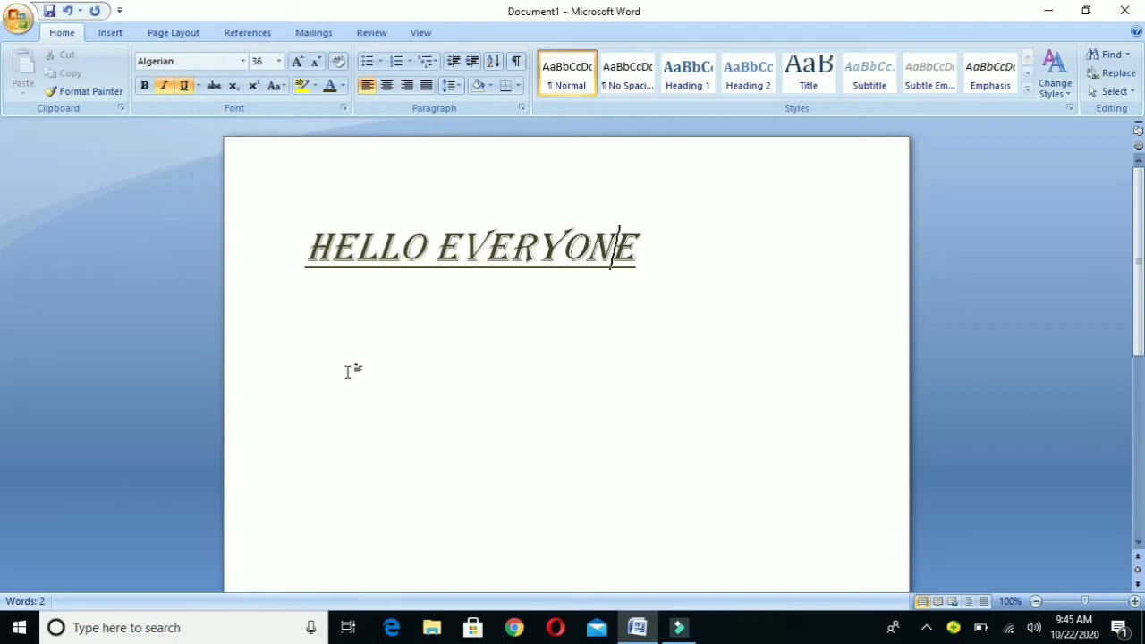
# Add the word FRIEND on a new line below the heading, with underline and italic turned off
pyautogui.click(681, 245)
pyautogui.press('Return')
pyautogui.click(191, 85)
pyautogui.click(164, 86)
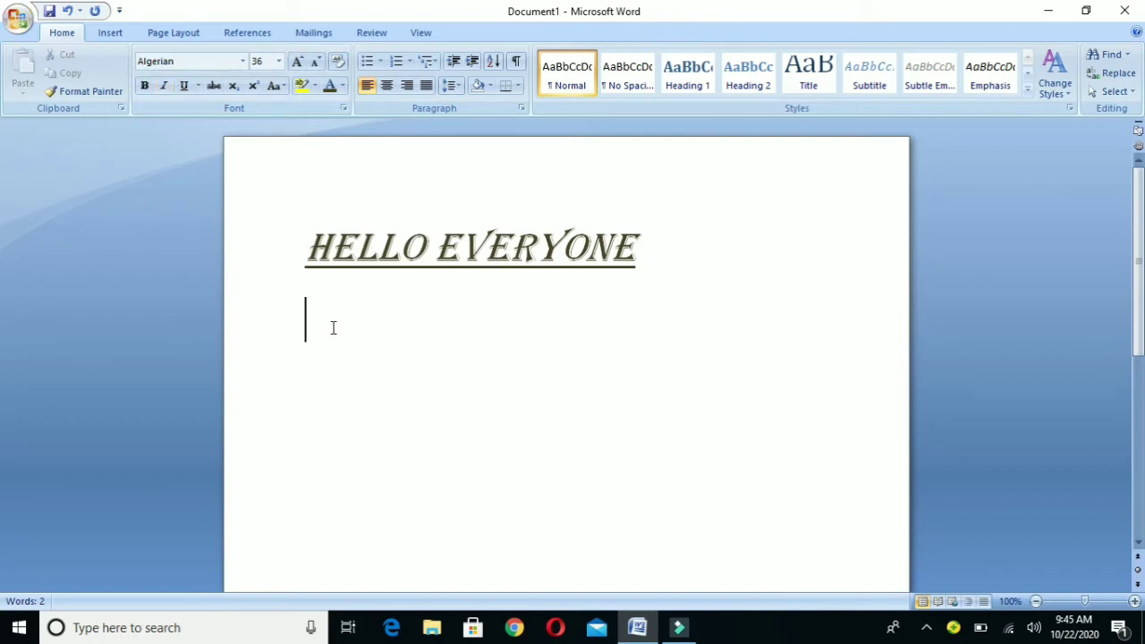
pyautogui.write('FRIEND')
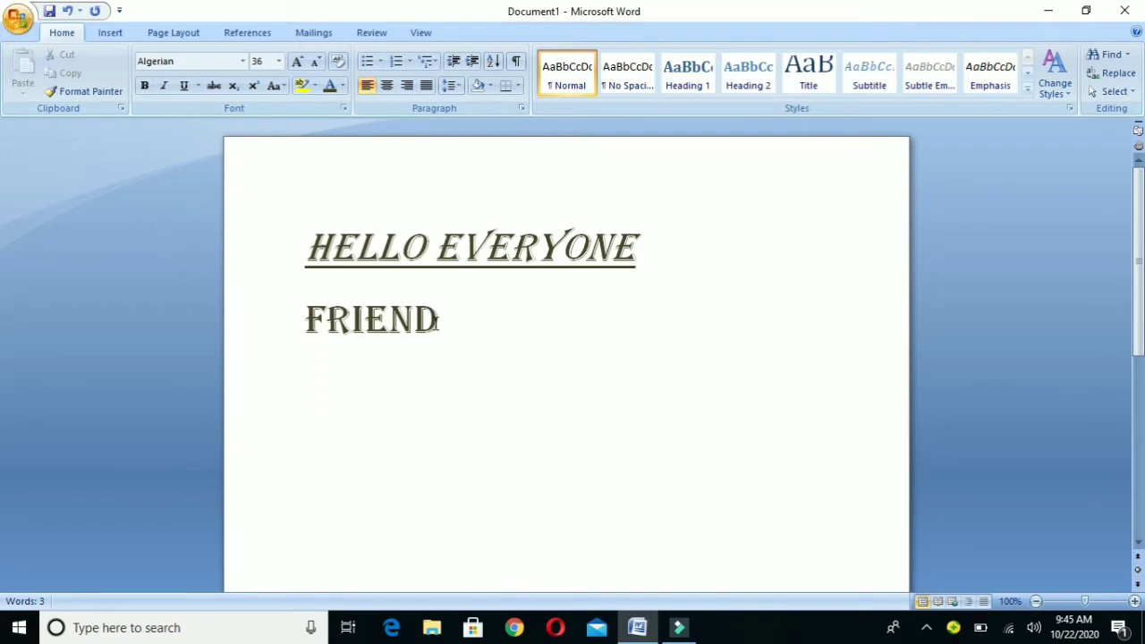
# Change the font color of the word FRIEND to the black theme color
pyautogui.moveTo(438, 320); pyautogui.dragTo(305, 326)
pyautogui.click(343, 86)
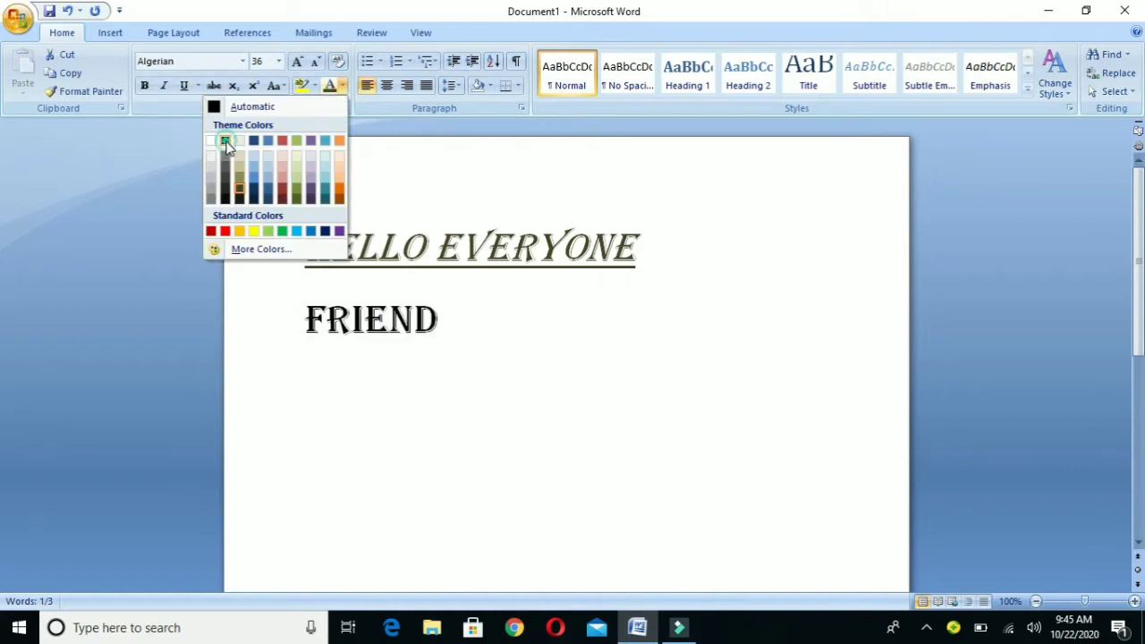
pyautogui.click(226, 142)
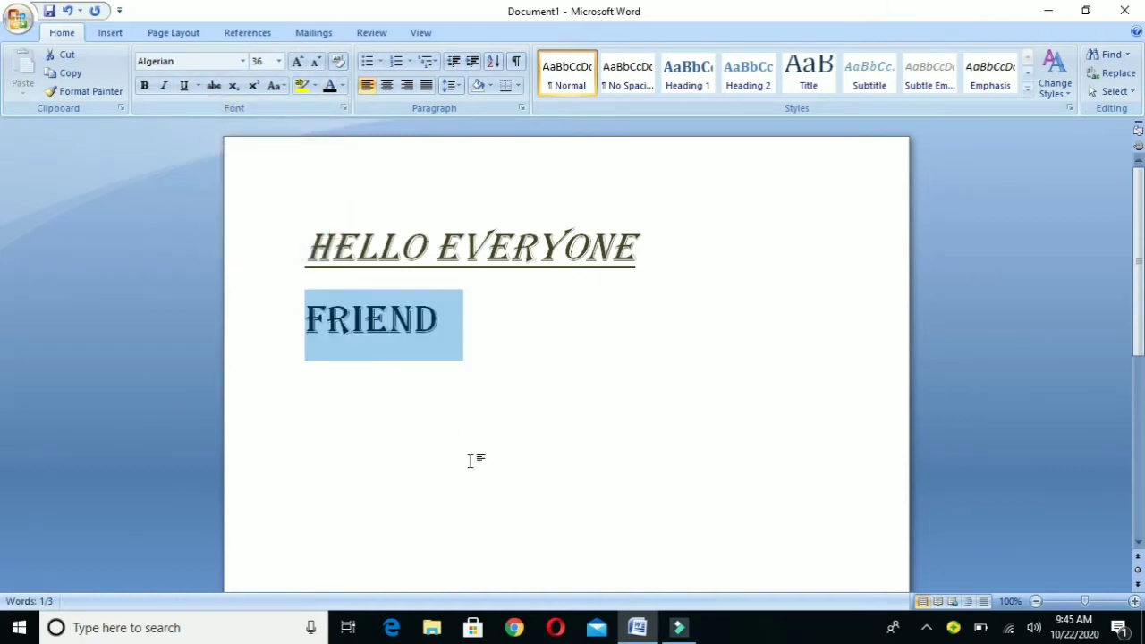
pyautogui.click(480, 397)
# Apply strikethrough to the word FRIEND and remove it again
pyautogui.click(445, 319)
pyautogui.moveTo(444, 319); pyautogui.dragTo(277, 335)
pyautogui.click(215, 86)
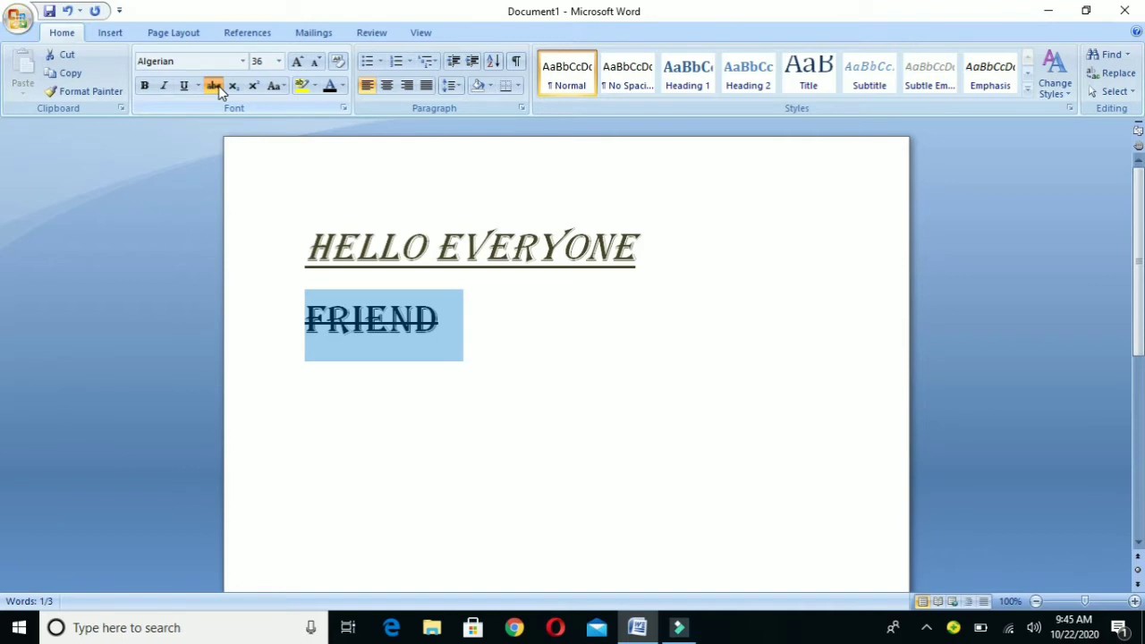
pyautogui.click(219, 90)
# Append a 2 to FRIEND and format the whole word as superscript
pyautogui.click(448, 315)
pyautogui.write('2')
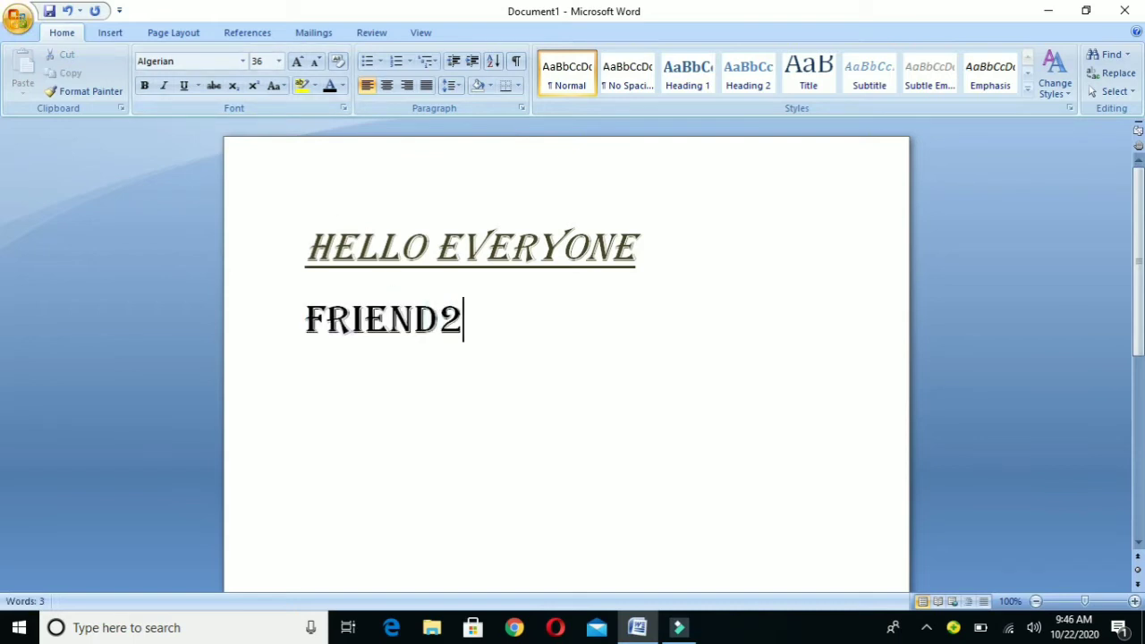
pyautogui.moveTo(464, 313); pyautogui.dragTo(305, 319)
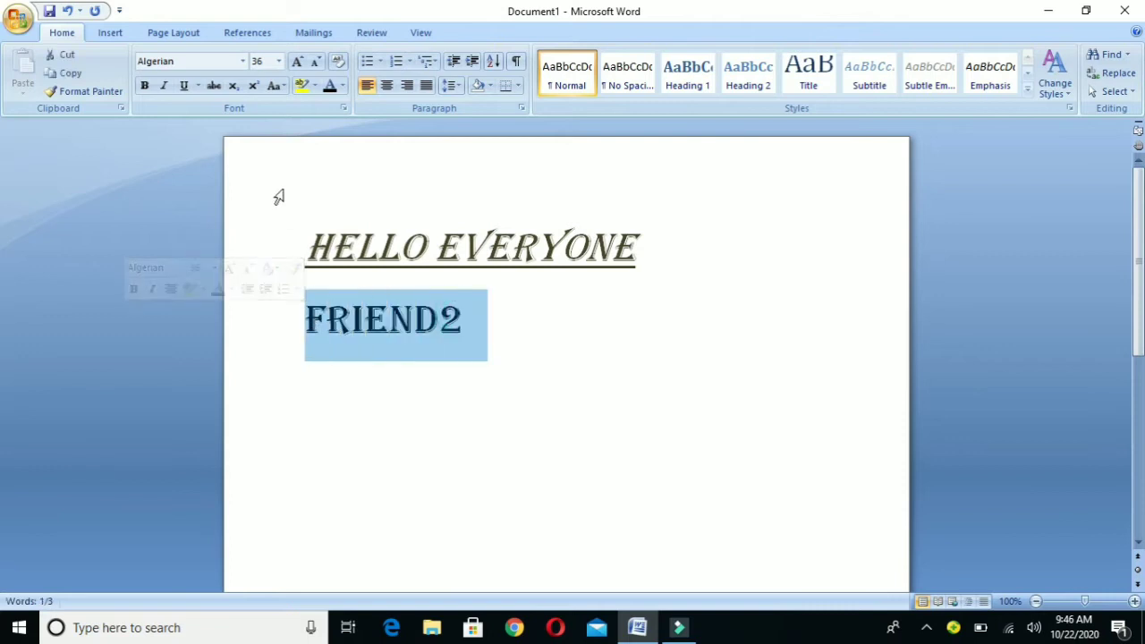
pyautogui.click(255, 86)
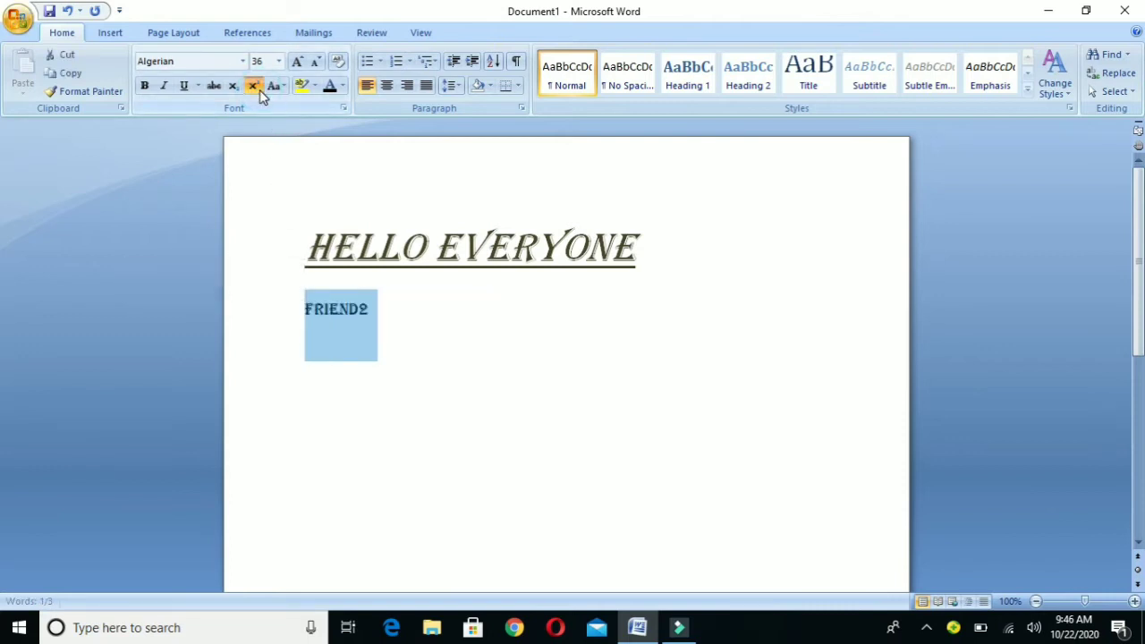
# Remove the superscript formatting from FRIEND2 and delete the trailing 2
pyautogui.click(364, 312)
pyautogui.moveTo(367, 313); pyautogui.dragTo(268, 325)
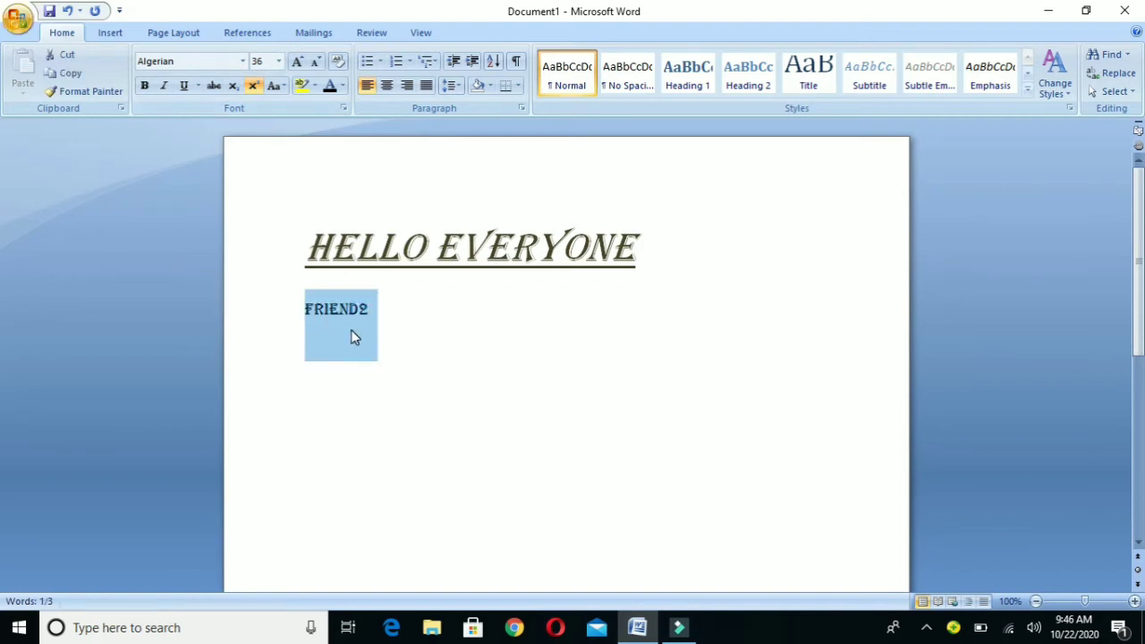
pyautogui.click(254, 87)
pyautogui.click(465, 315)
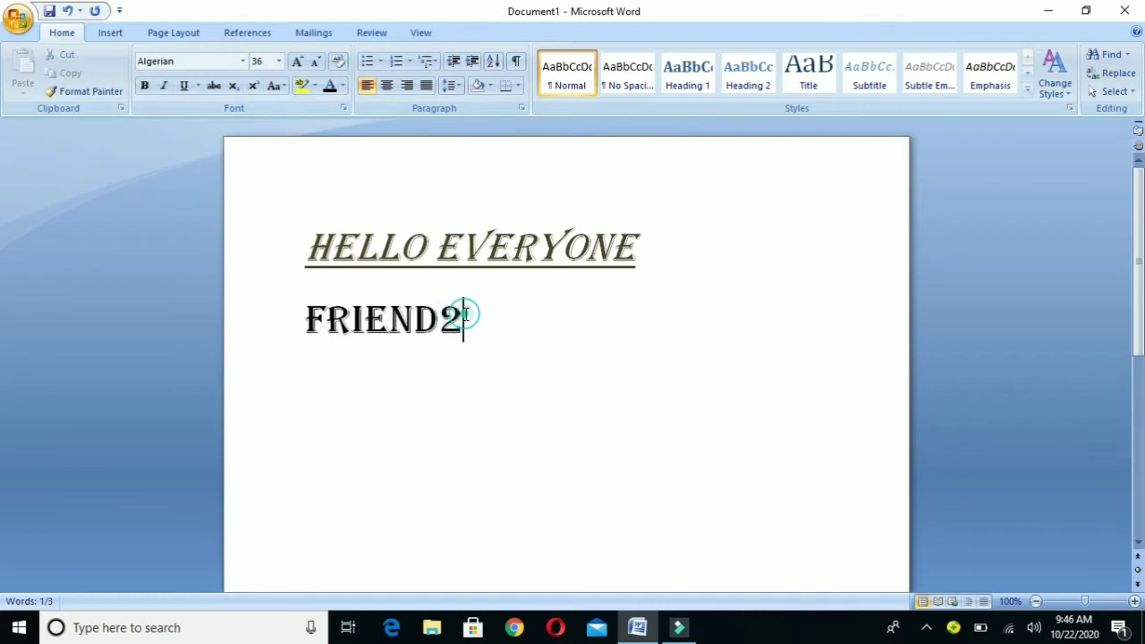
pyautogui.press('BackSpace')
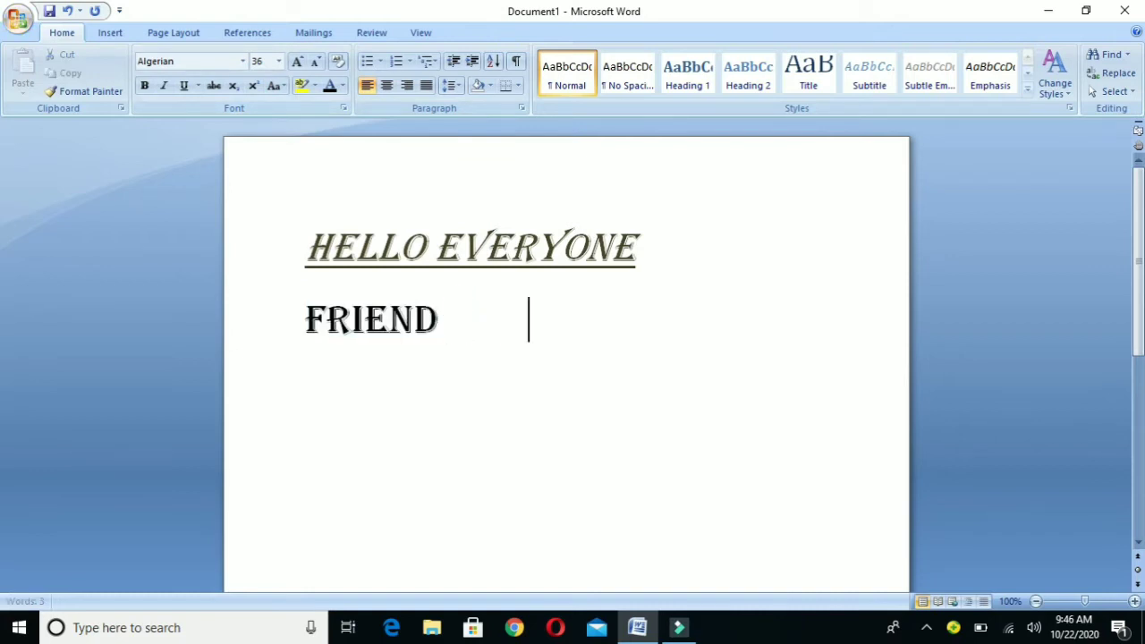
# Write CO with a subscript 2 after a gap on the same line as FRIEND
pyautogui.write('CO')
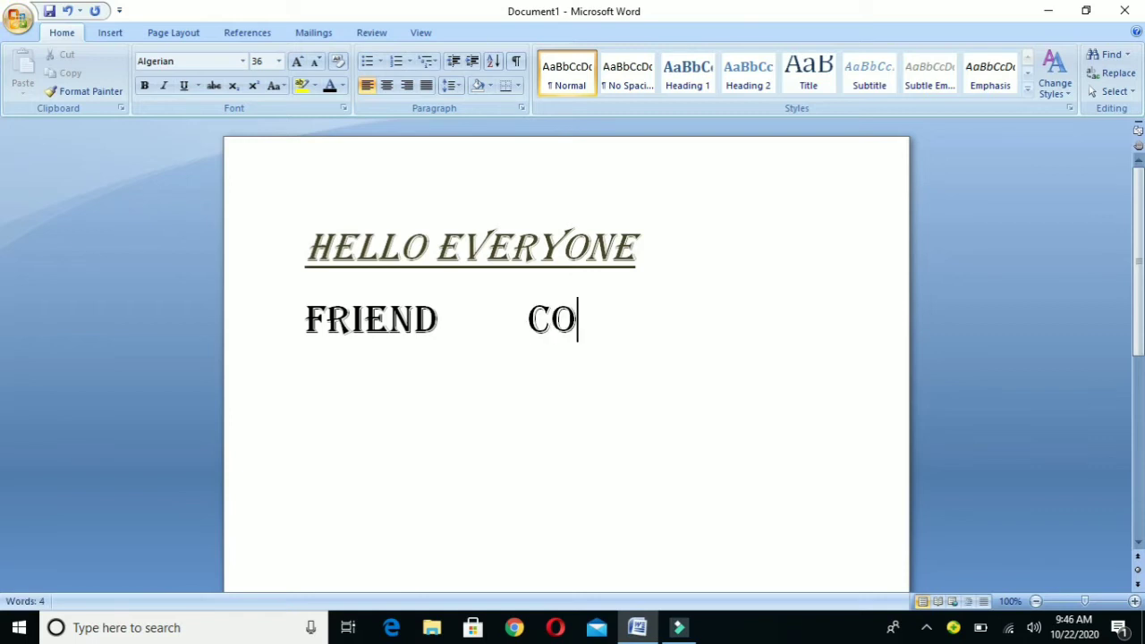
pyautogui.click(234, 88)
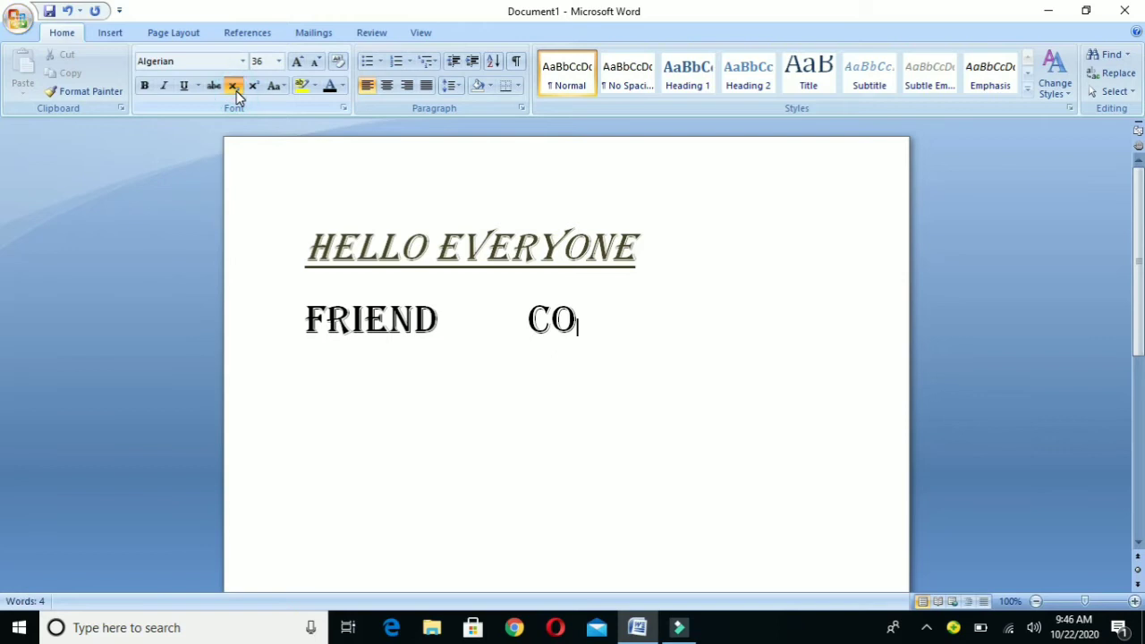
pyautogui.write('2')
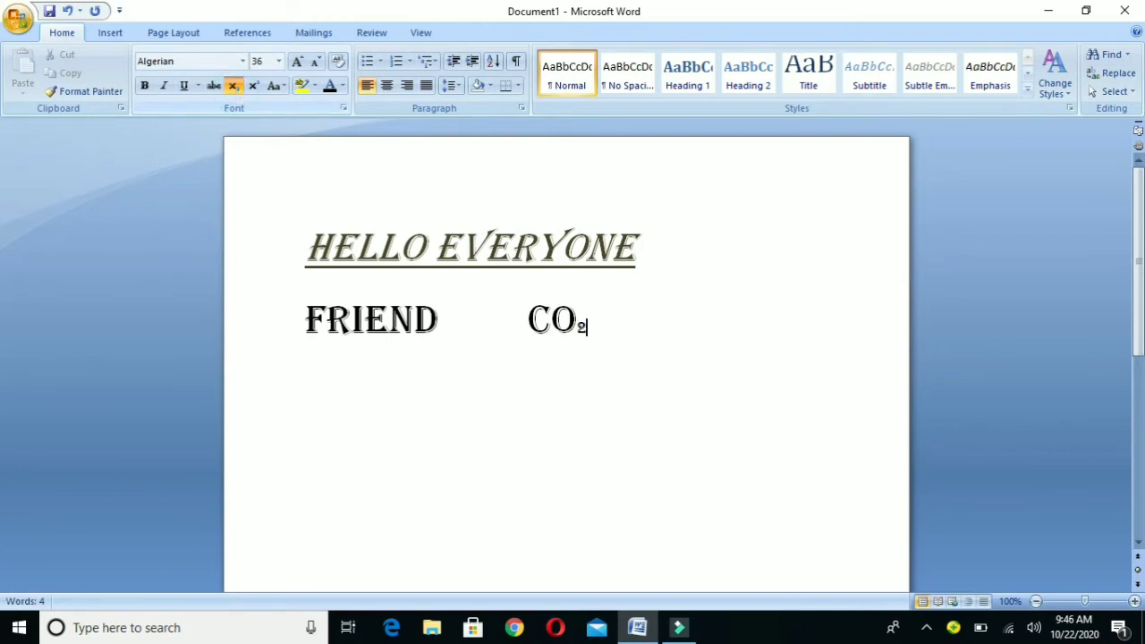
# Change the 2 after CO from subscript to superscript
pyautogui.click(399, 214)
pyautogui.click(591, 331)
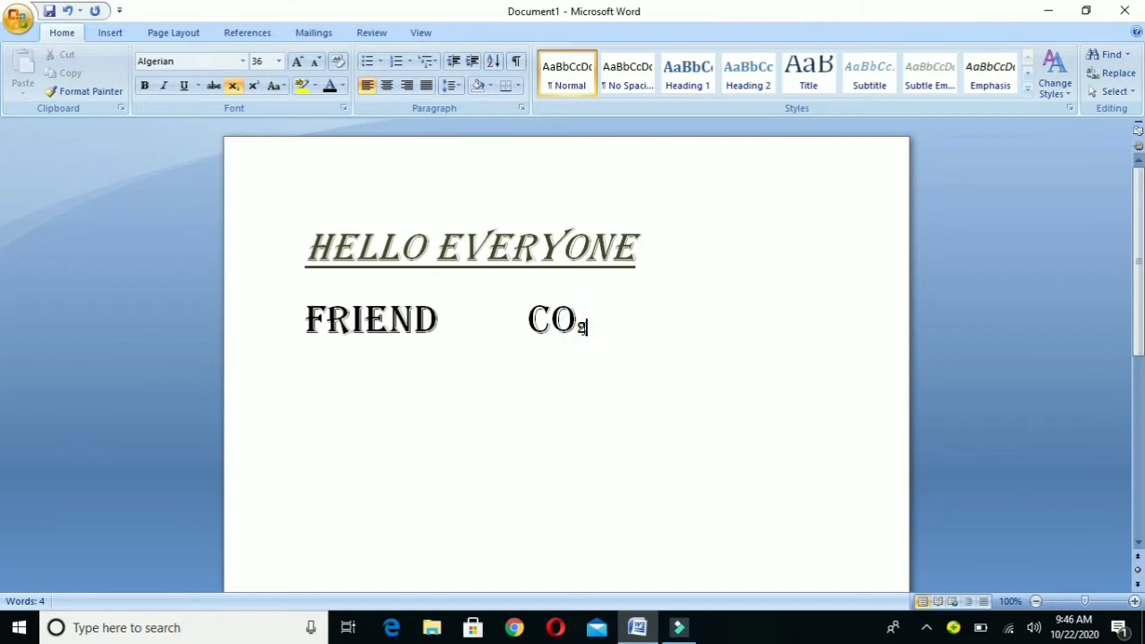
pyautogui.moveTo(587, 327); pyautogui.dragTo(577, 328)
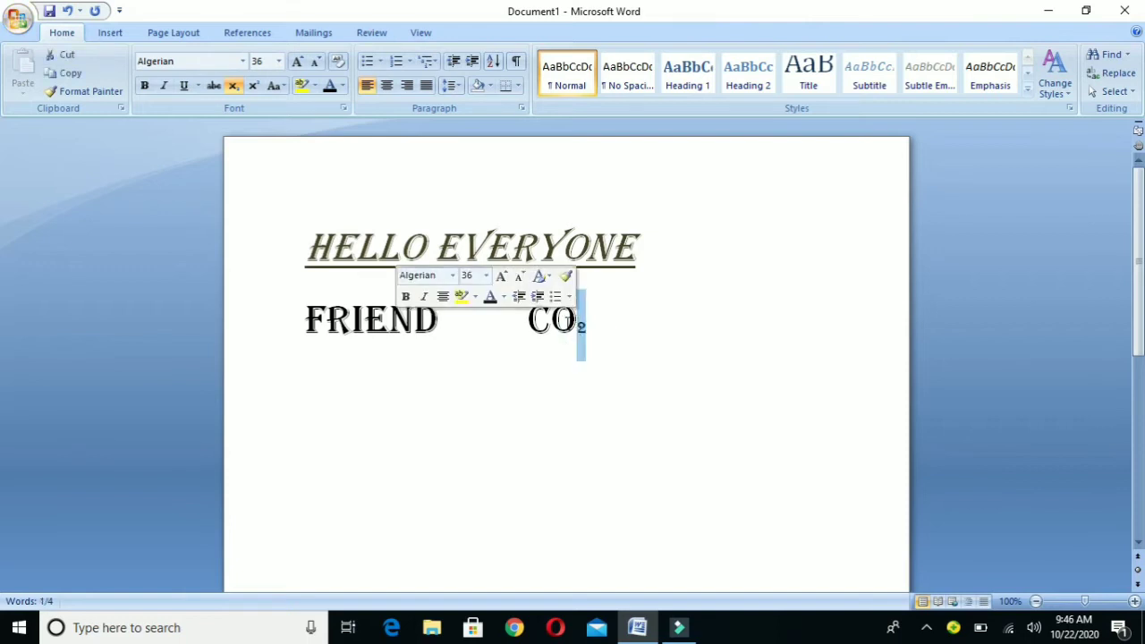
pyautogui.click(253, 86)
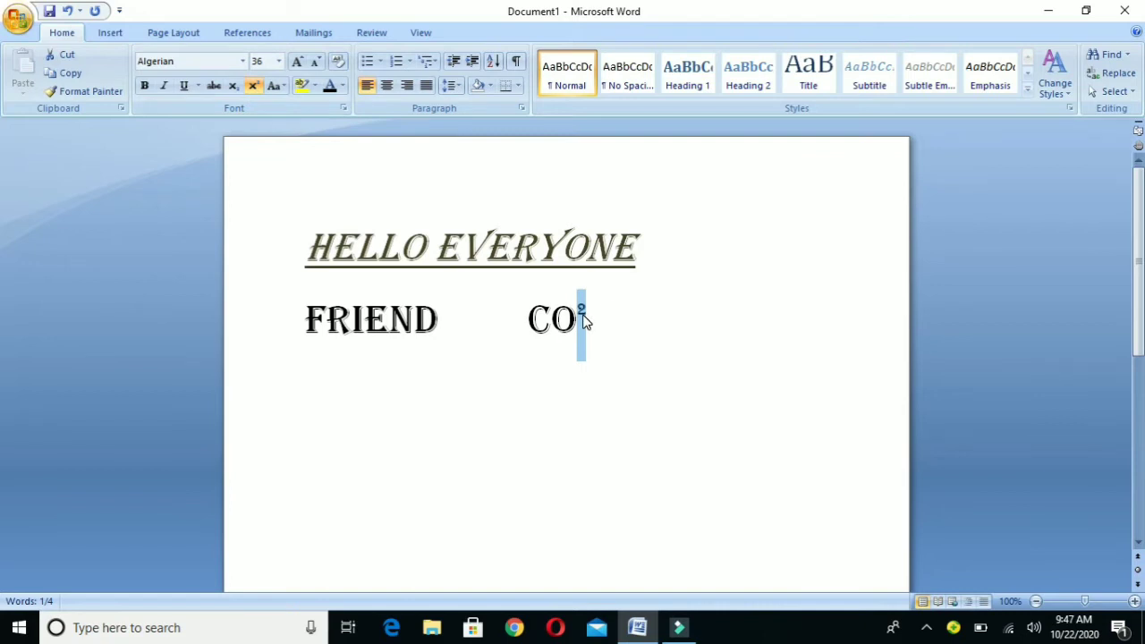
pyautogui.click(667, 349)
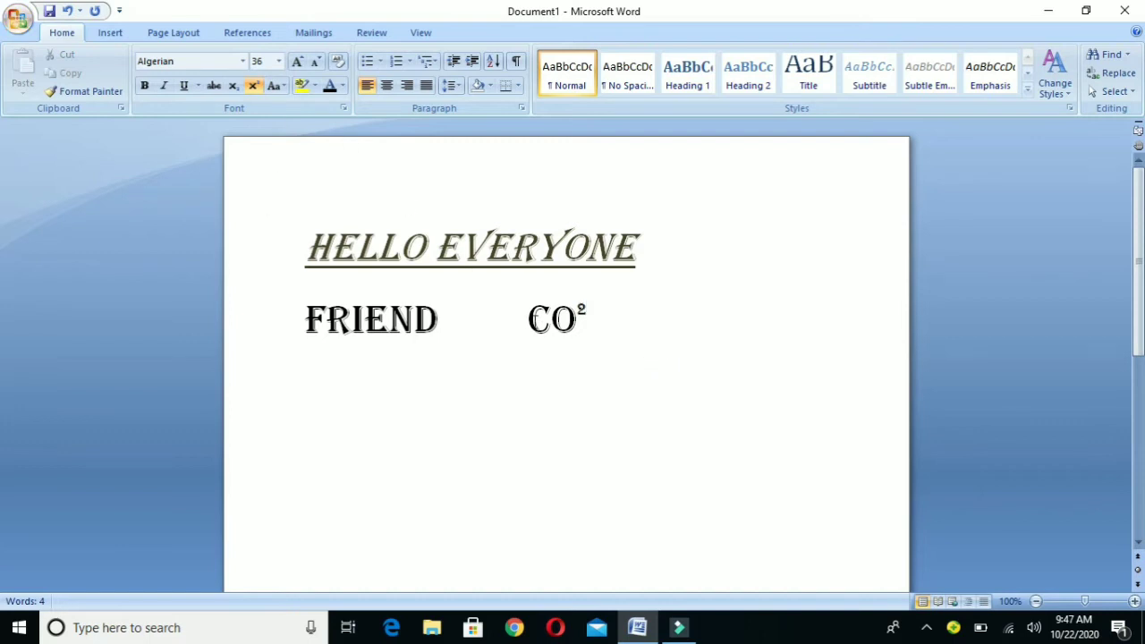
# Grow the font of the word FRIEND to 72 and shrink it back to 36
pyautogui.click(526, 318)
pyautogui.moveTo(302, 317); pyautogui.dragTo(438, 304)
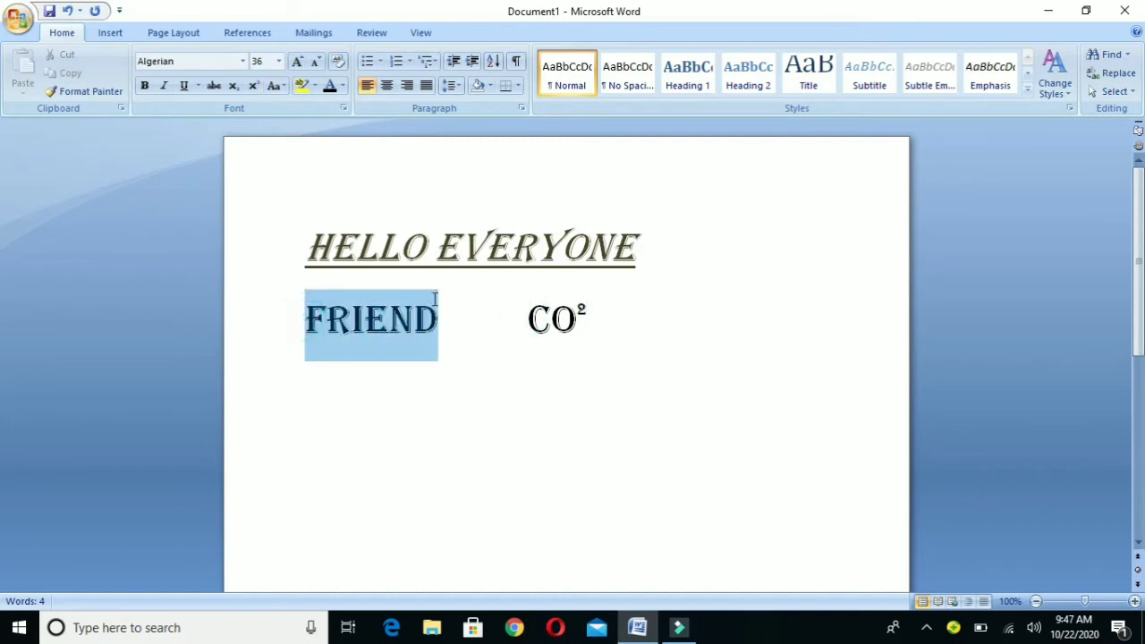
pyautogui.click(297, 63)
pyautogui.click(298, 63)
pyautogui.click(298, 63)
pyautogui.click(297, 63)
pyautogui.click(298, 62)
pyautogui.click(298, 62)
pyautogui.click(297, 63)
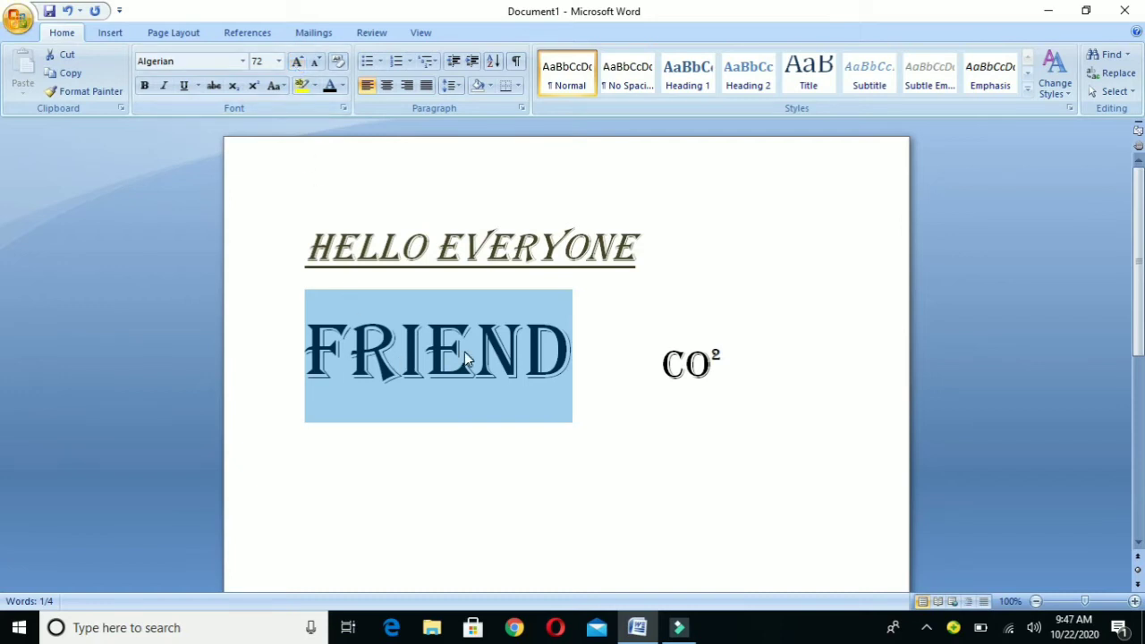
pyautogui.click(314, 68)
pyautogui.click(313, 68)
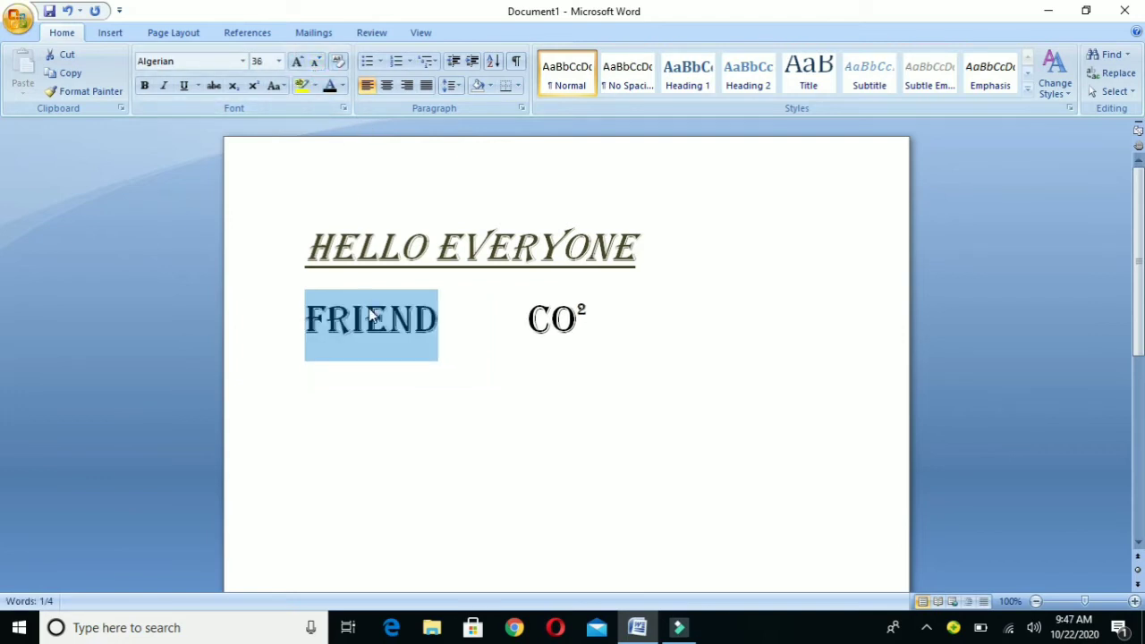
# Try centre and right alignment on the FRIEND line and leave it justified
pyautogui.click(387, 87)
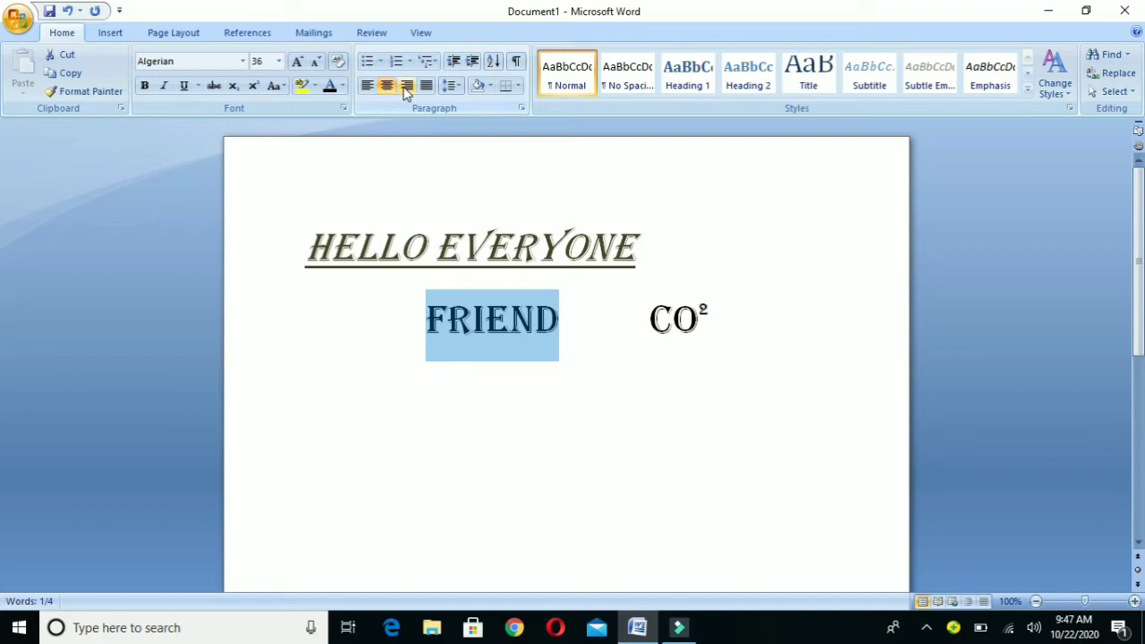
pyautogui.click(405, 89)
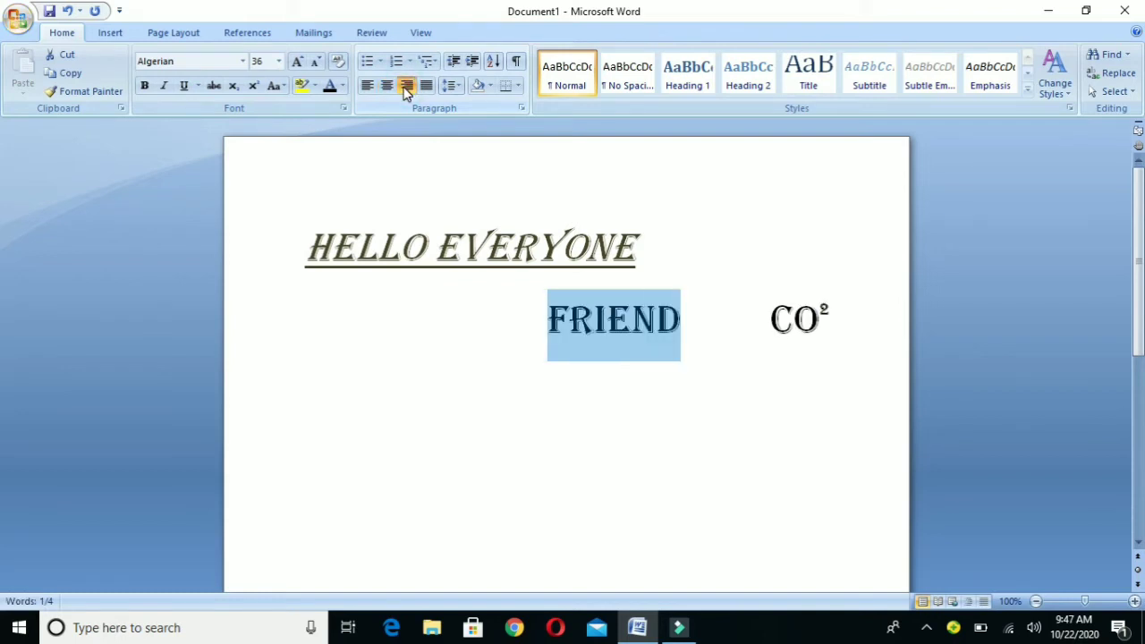
pyautogui.click(422, 90)
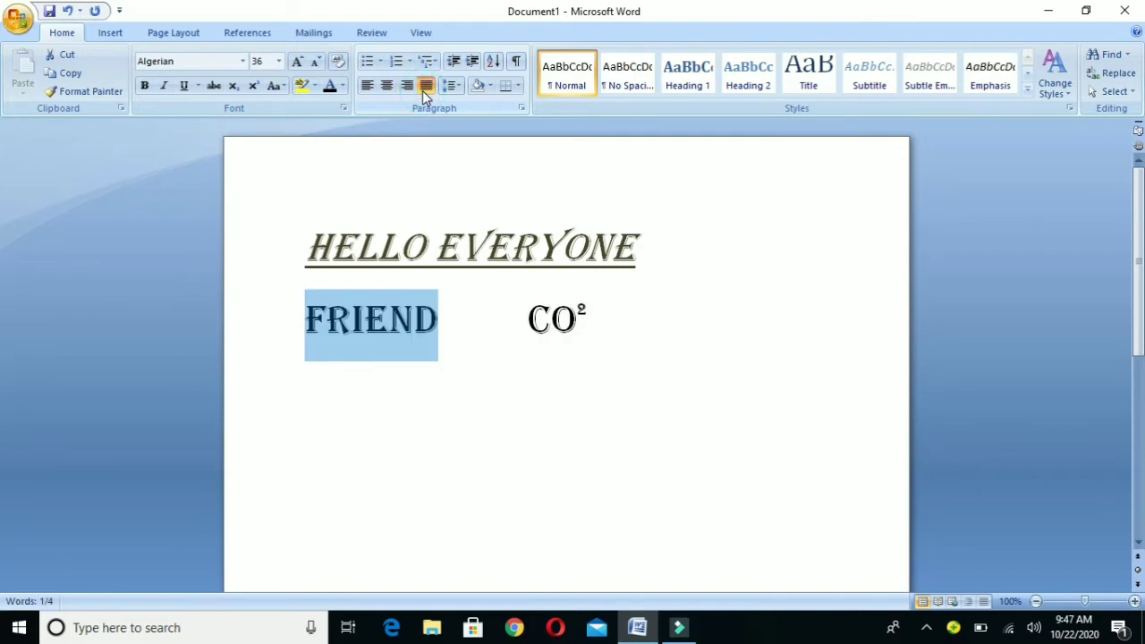
# Start a new line below FRIEND CO², turn it into a round bulleted item and preview other bullet symbols
pyautogui.click(642, 295)
pyautogui.press('Return')
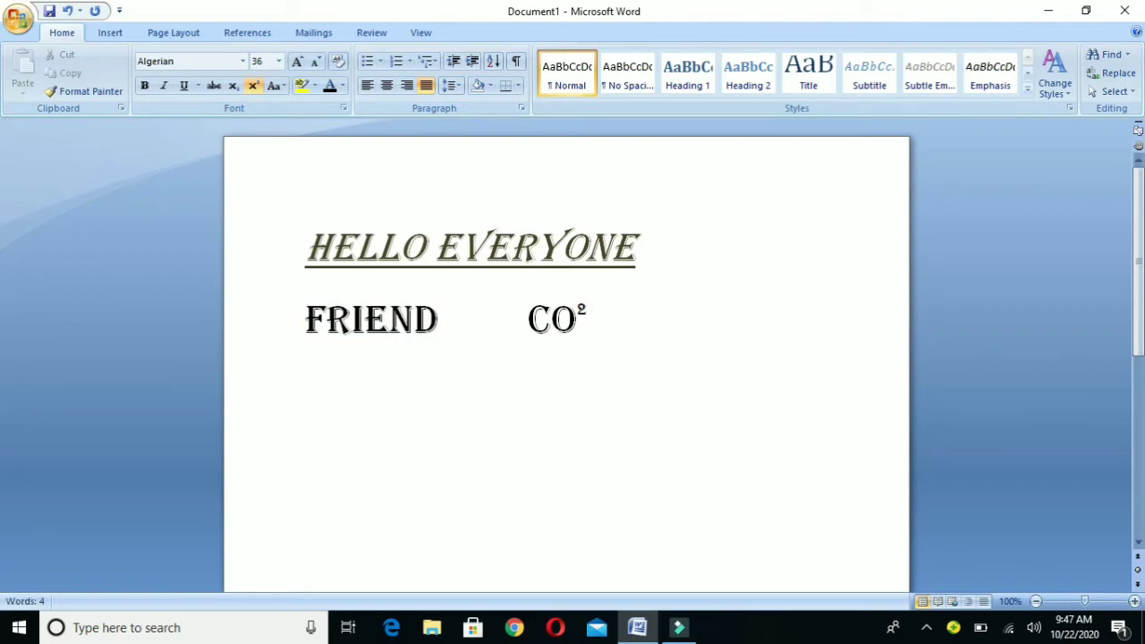
pyautogui.click(367, 61)
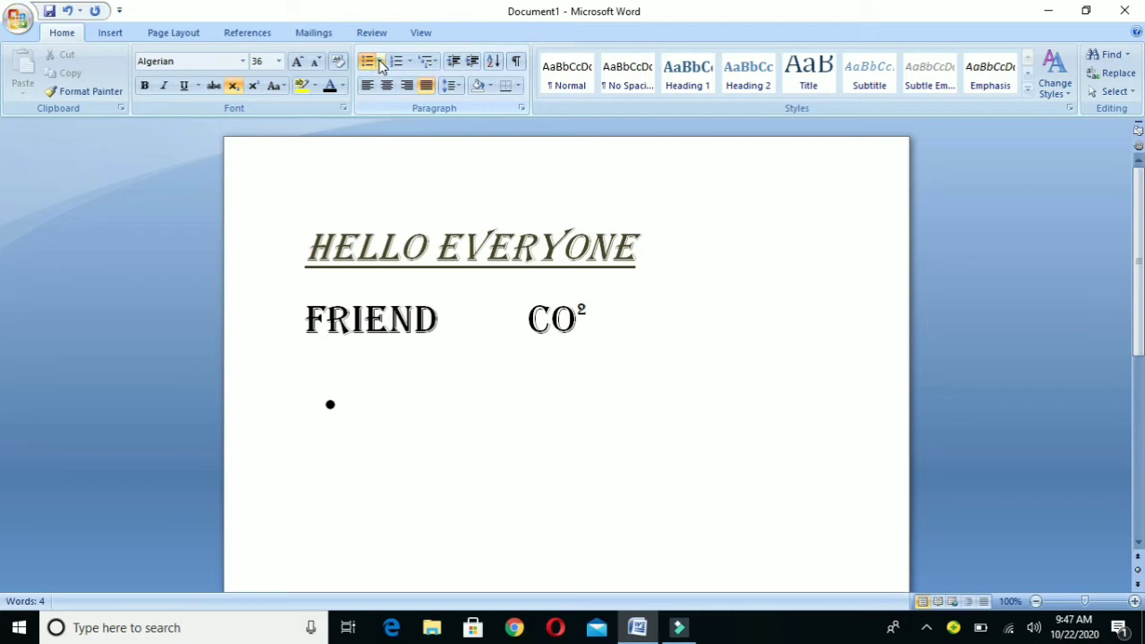
pyautogui.click(379, 62)
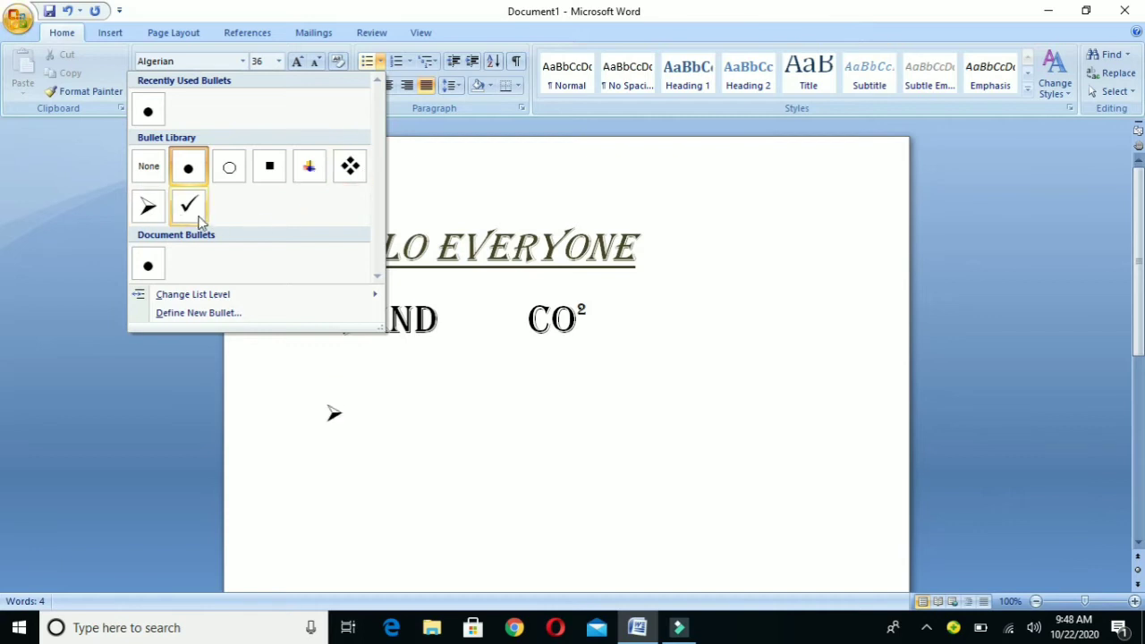
pyautogui.press('super+Tab')
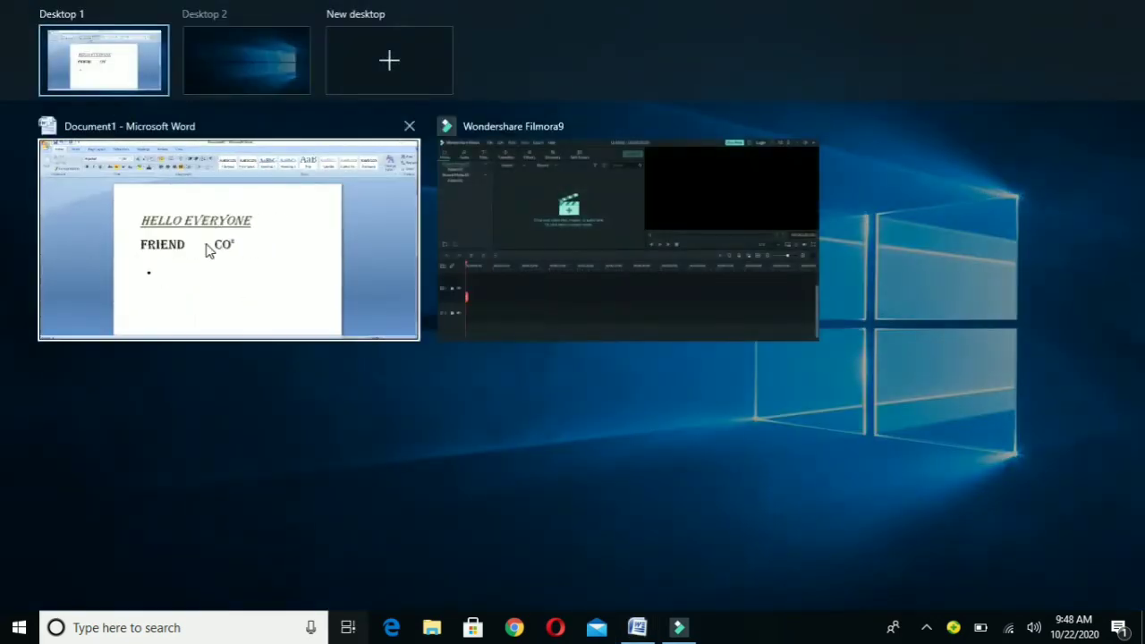
pyautogui.click(209, 247)
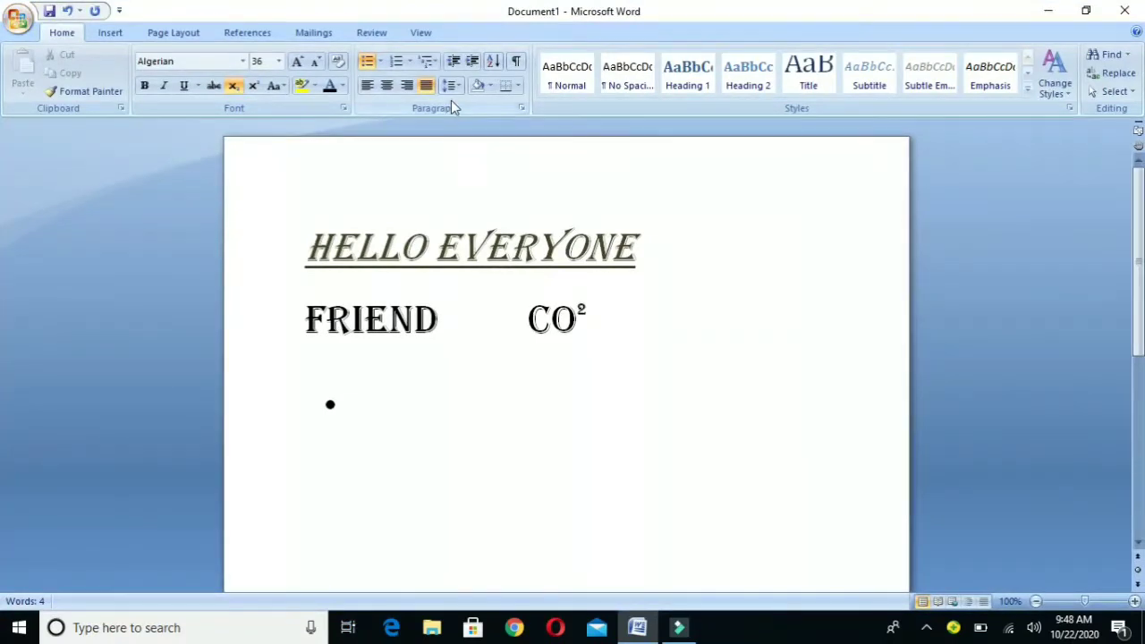
# Switch the empty bulleted line to 1. 2. 3. numbering and turn the numbering off
pyautogui.click(396, 65)
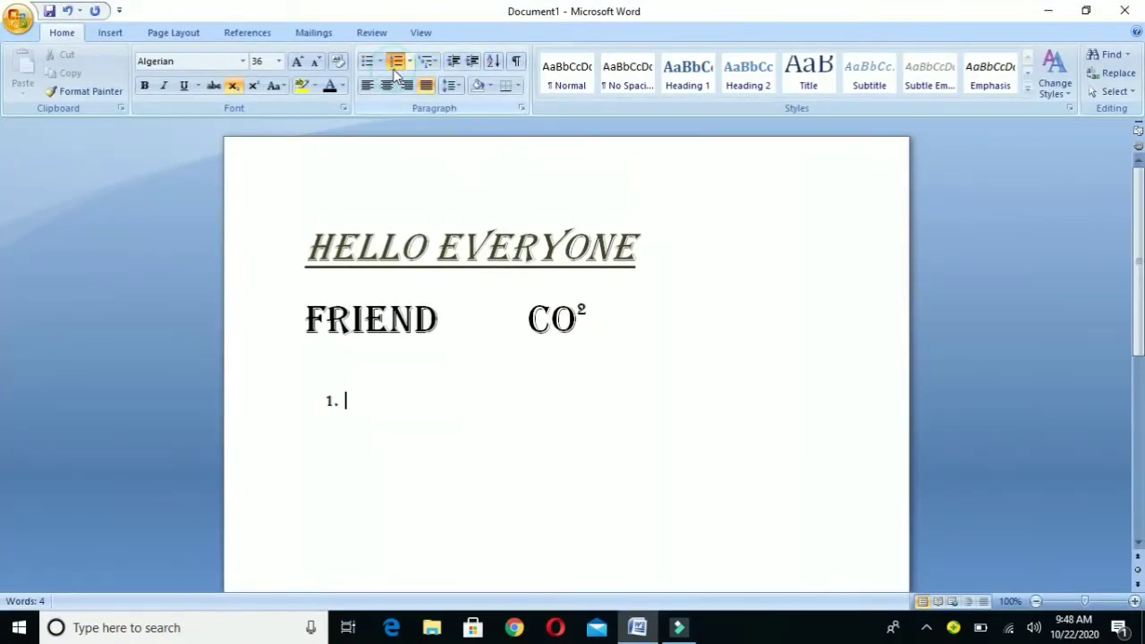
pyautogui.click(408, 62)
pyautogui.click(301, 213)
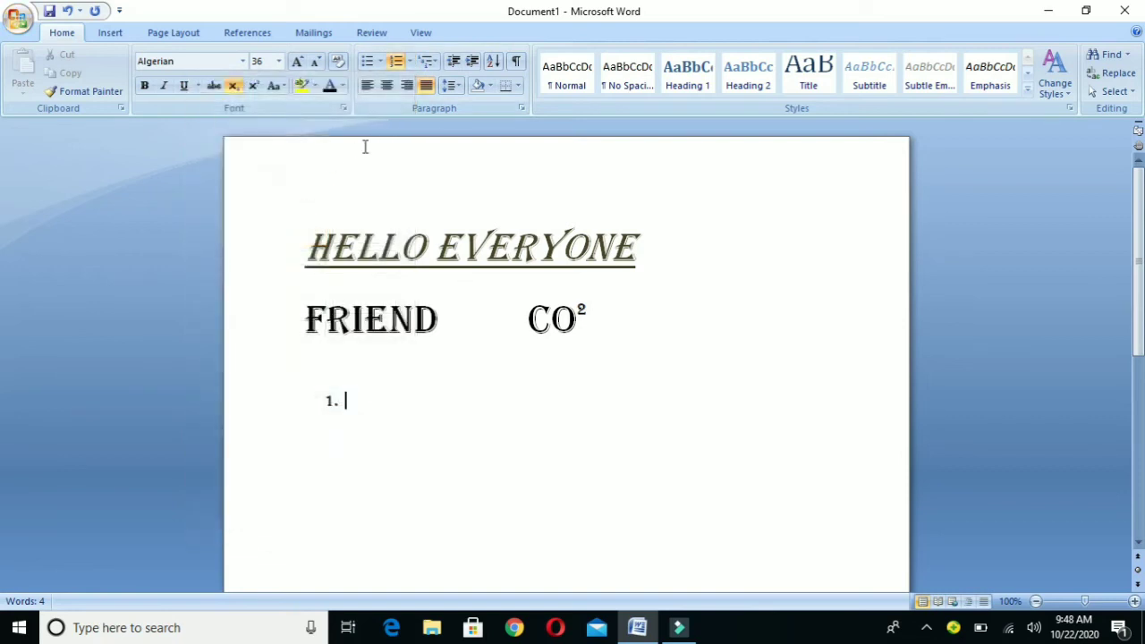
pyautogui.click(396, 64)
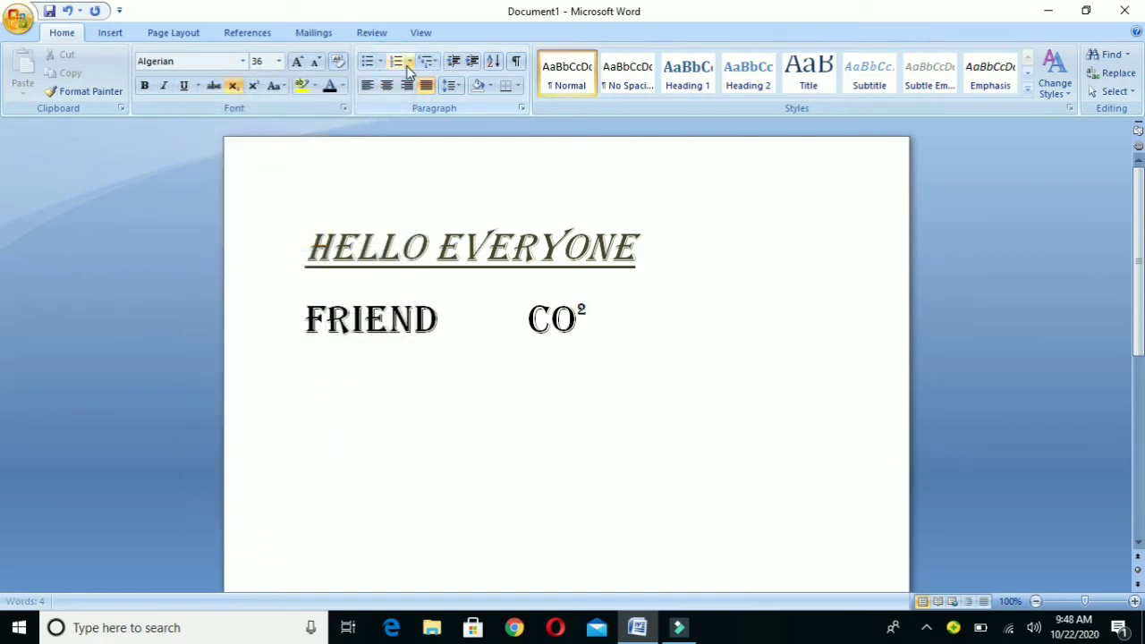
# Try the 1) 2) 3) numbering format on the empty line and undo it
pyautogui.click(409, 62)
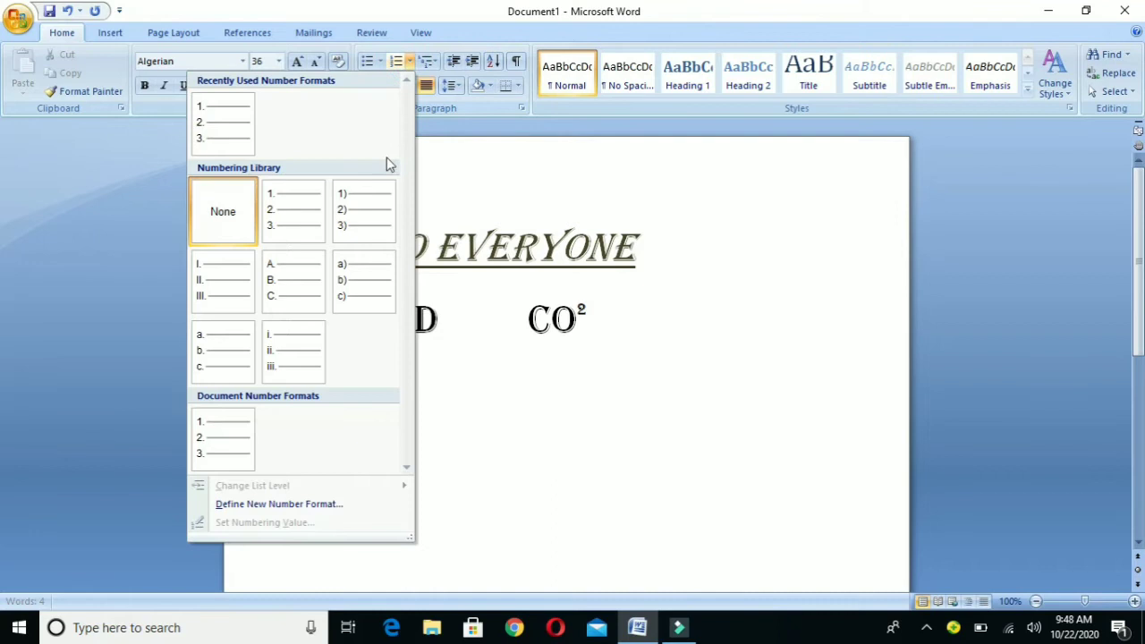
pyautogui.click(355, 224)
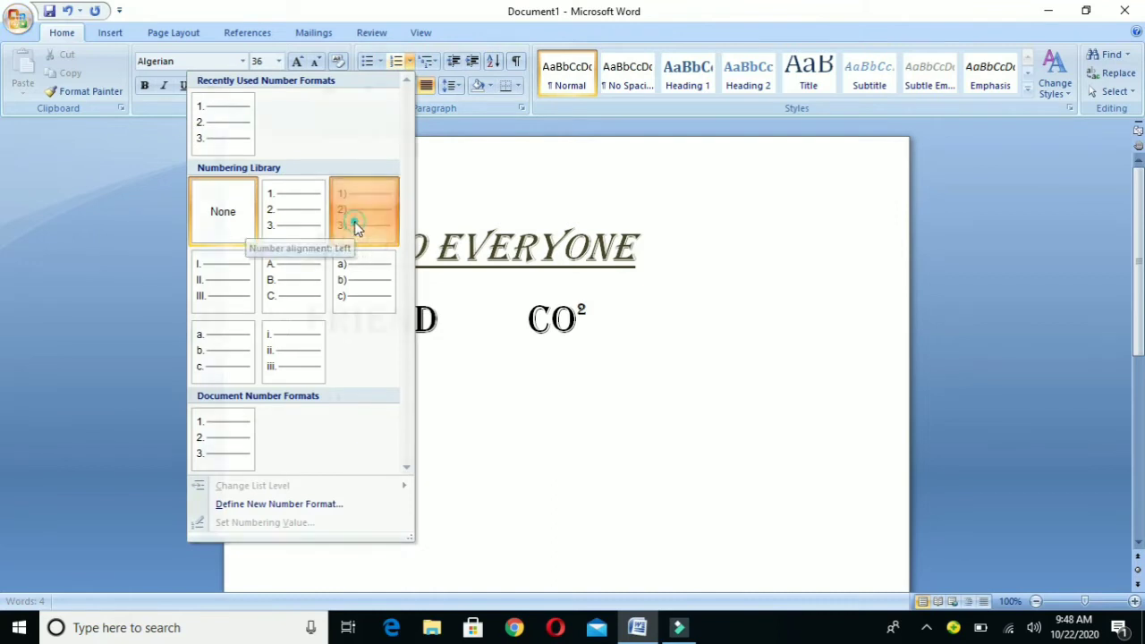
pyautogui.hotkey('ctrl', 'z')
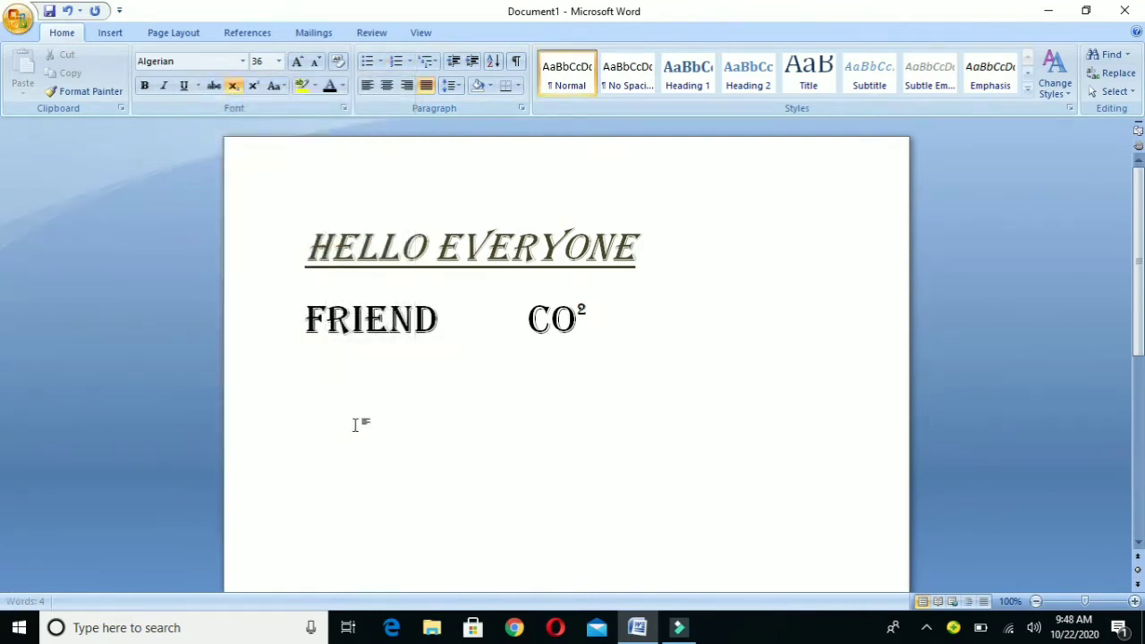
# Write 1: on the empty line below FRIEND and start another line
pyautogui.write('1:')
pyautogui.press('Return')
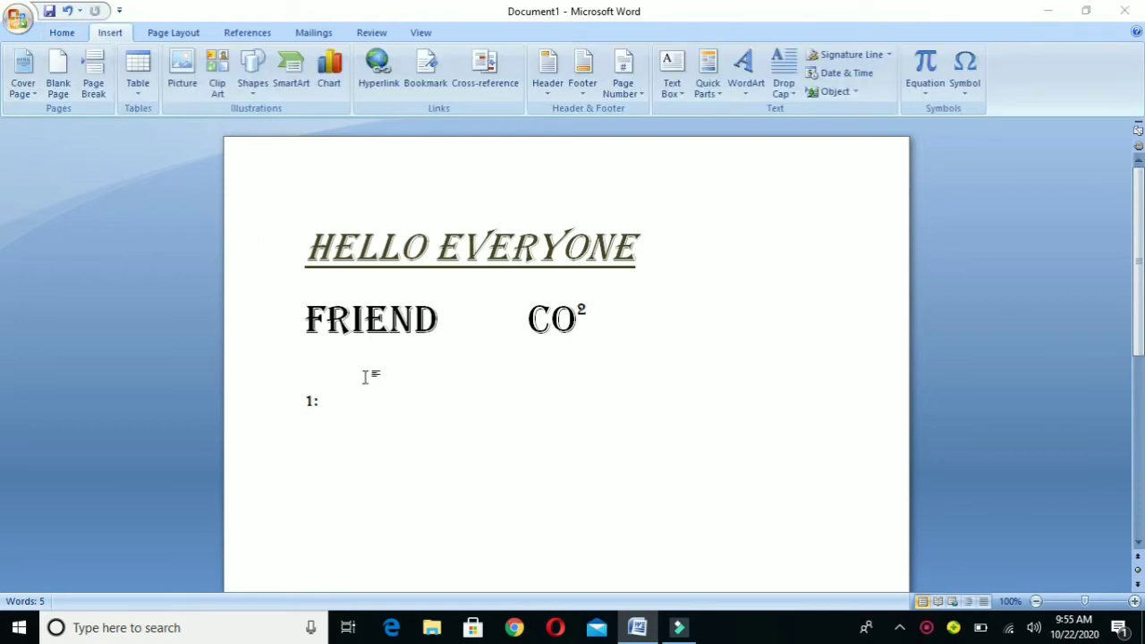
# Convert the word FRIEND into dark green 3-D WordArt and restyle it with the brown textured WordArt style 19
pyautogui.click(305, 322)
pyautogui.moveTo(305, 323); pyautogui.dragTo(447, 316)
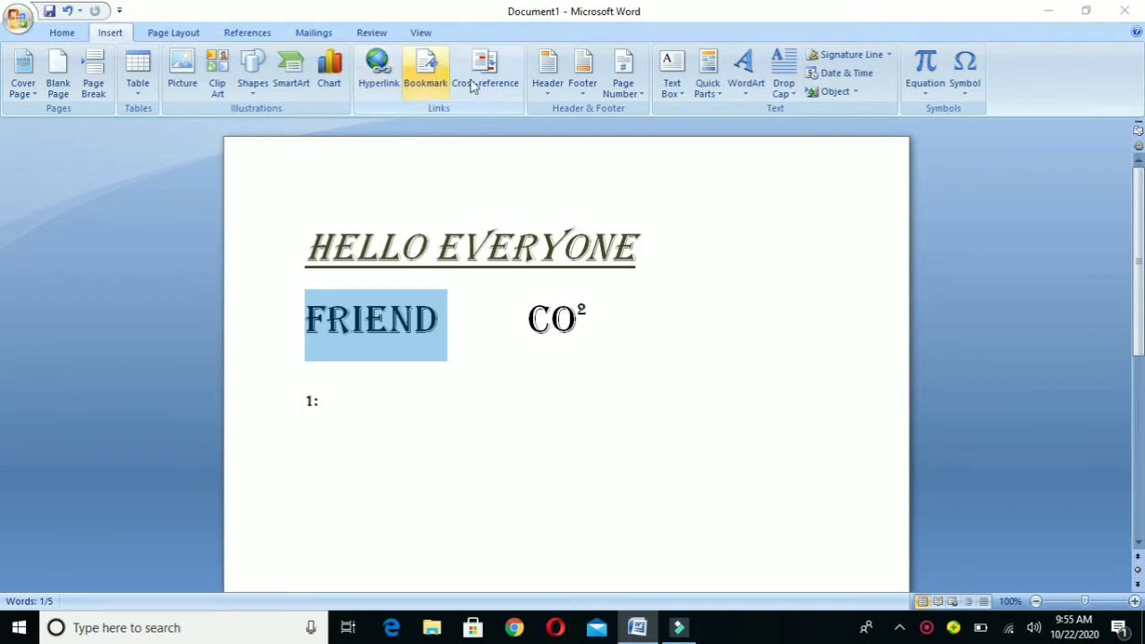
pyautogui.click(747, 81)
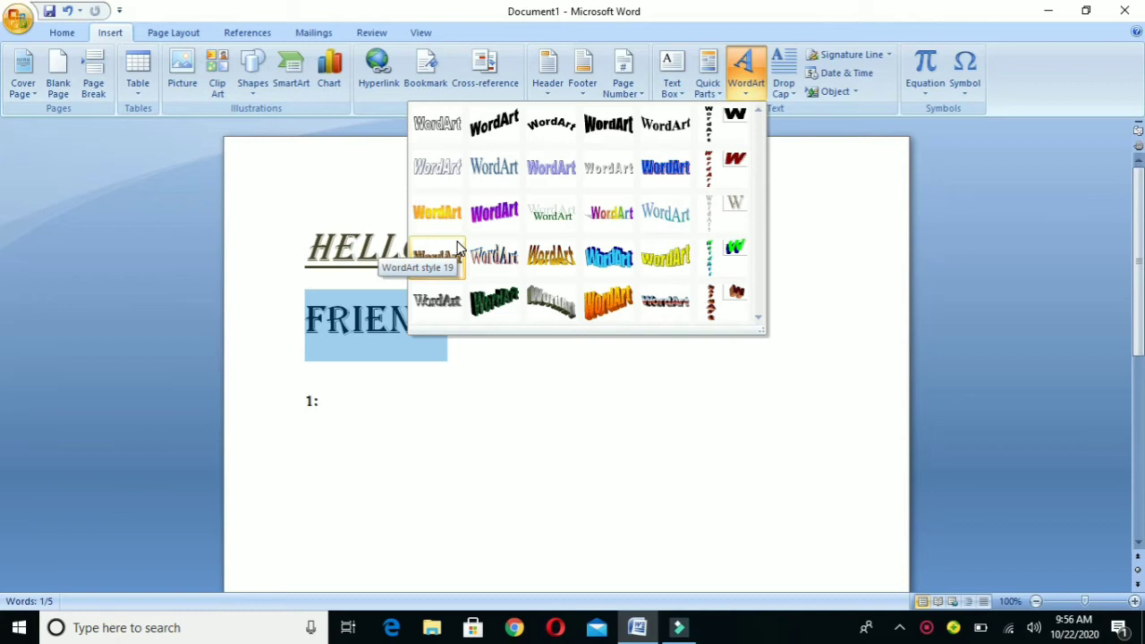
pyautogui.click(493, 302)
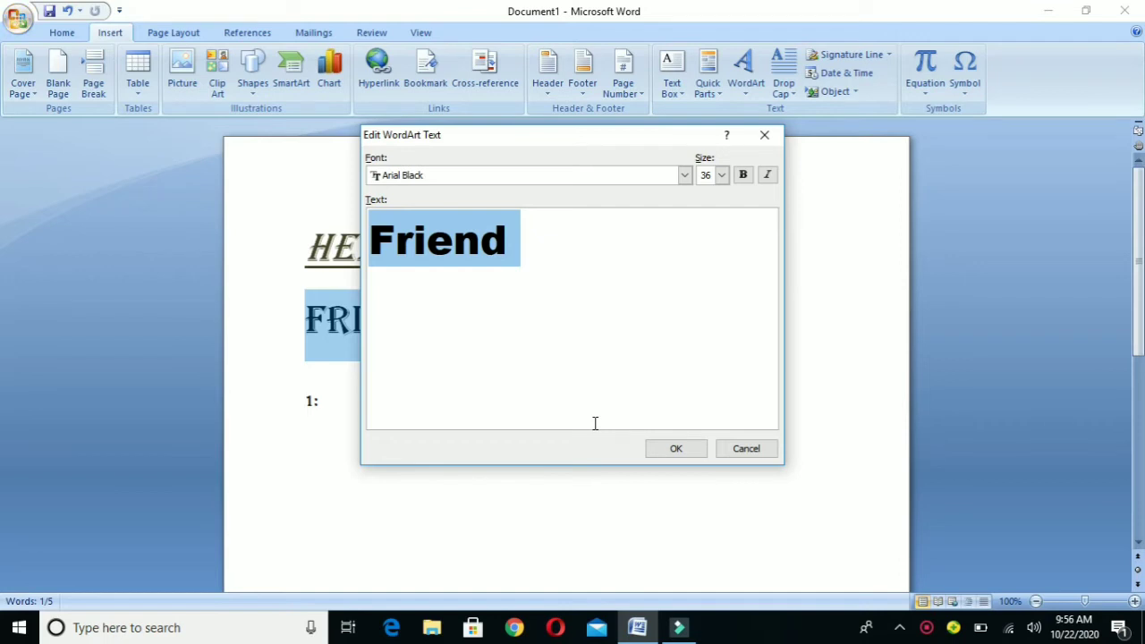
pyautogui.click(673, 450)
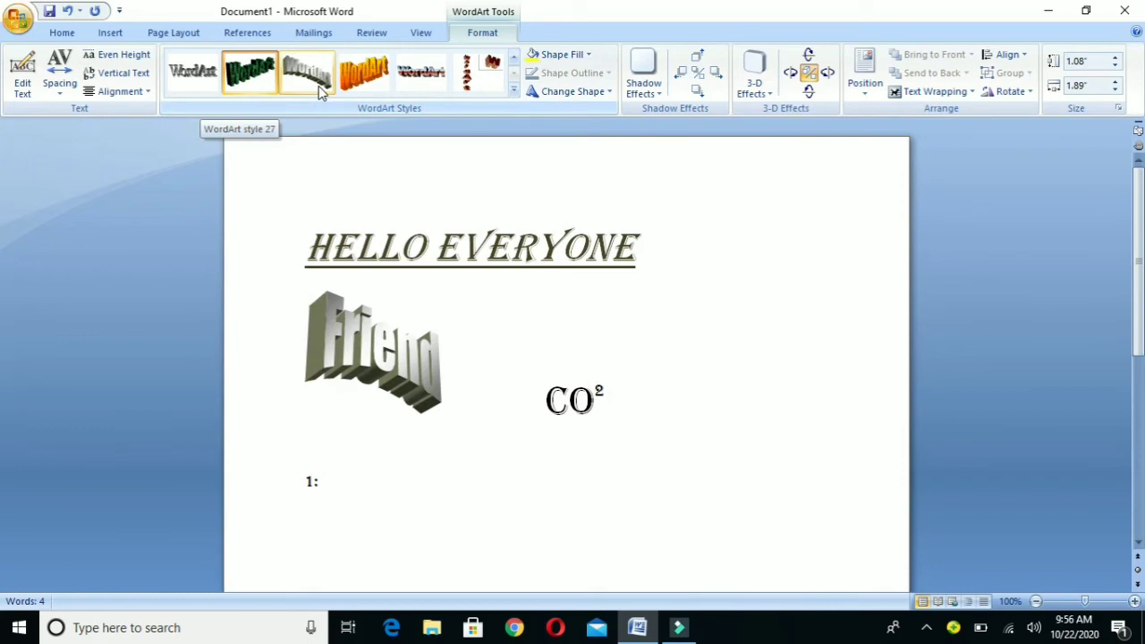
pyautogui.click(514, 93)
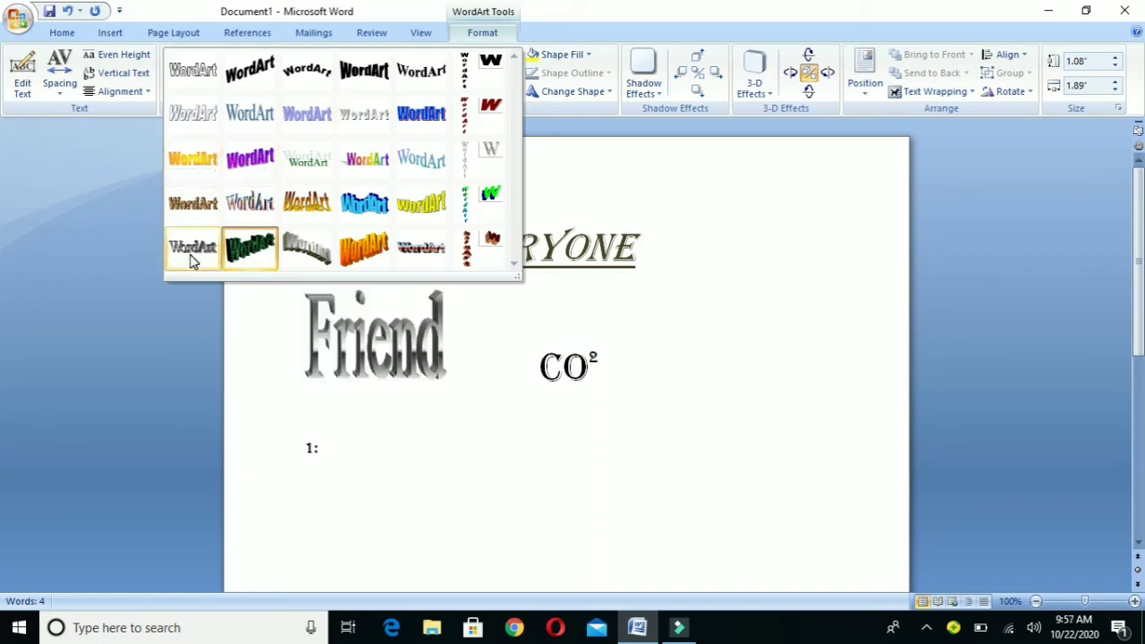
pyautogui.click(197, 208)
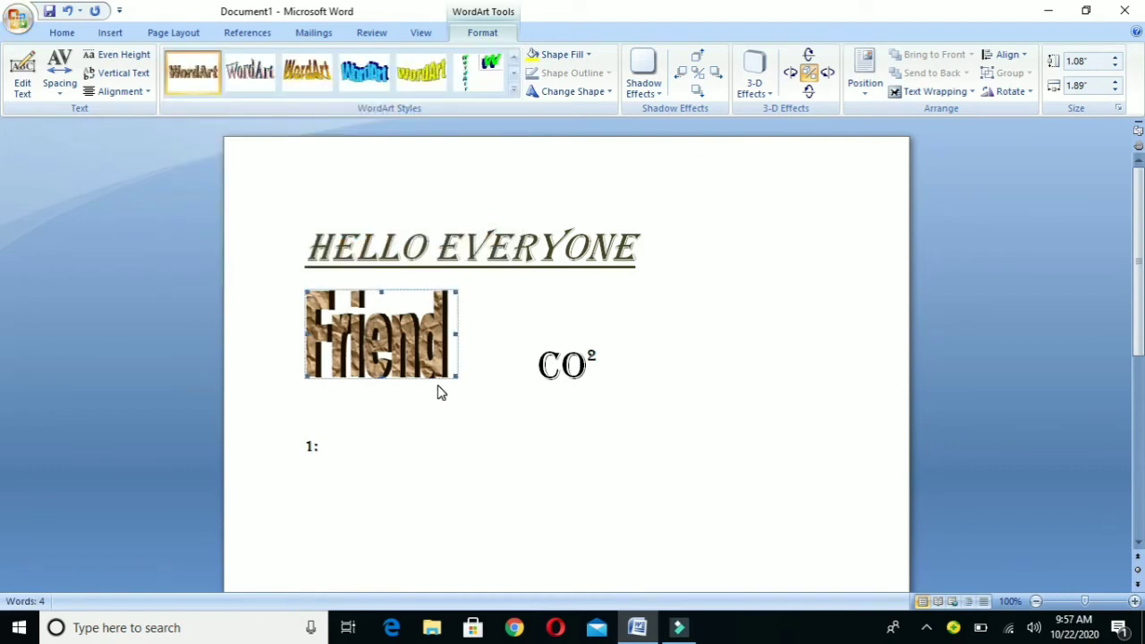
# Apply the first drop shadow to the Friend WordArt, and give it the fourth perspective 3-D effect in the first row
pyautogui.click(648, 100)
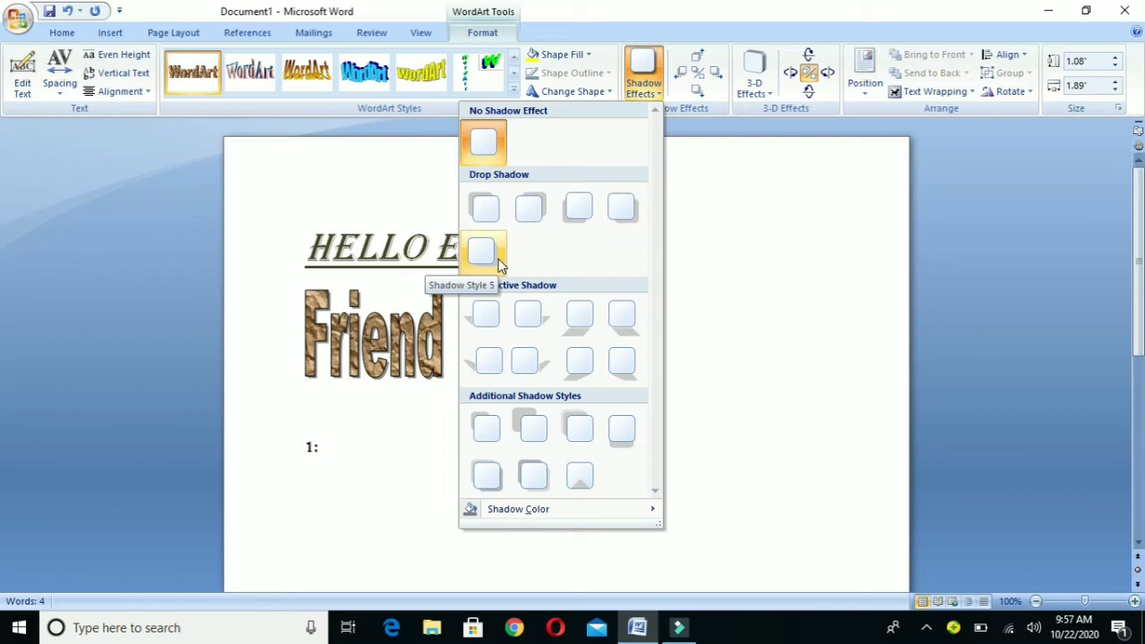
pyautogui.click(483, 209)
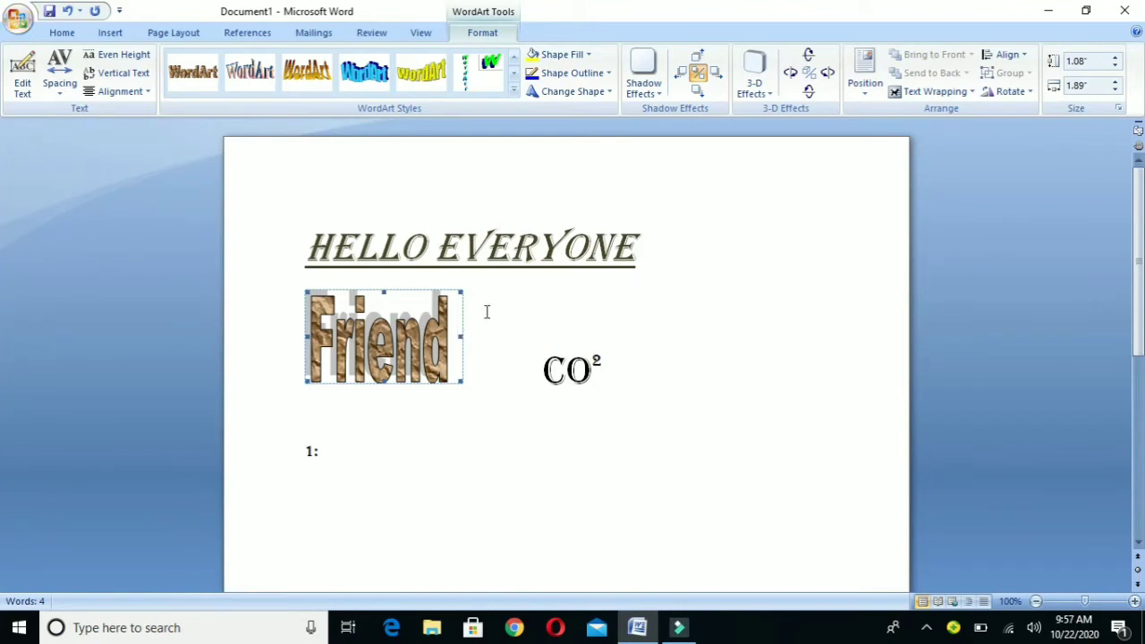
pyautogui.click(753, 80)
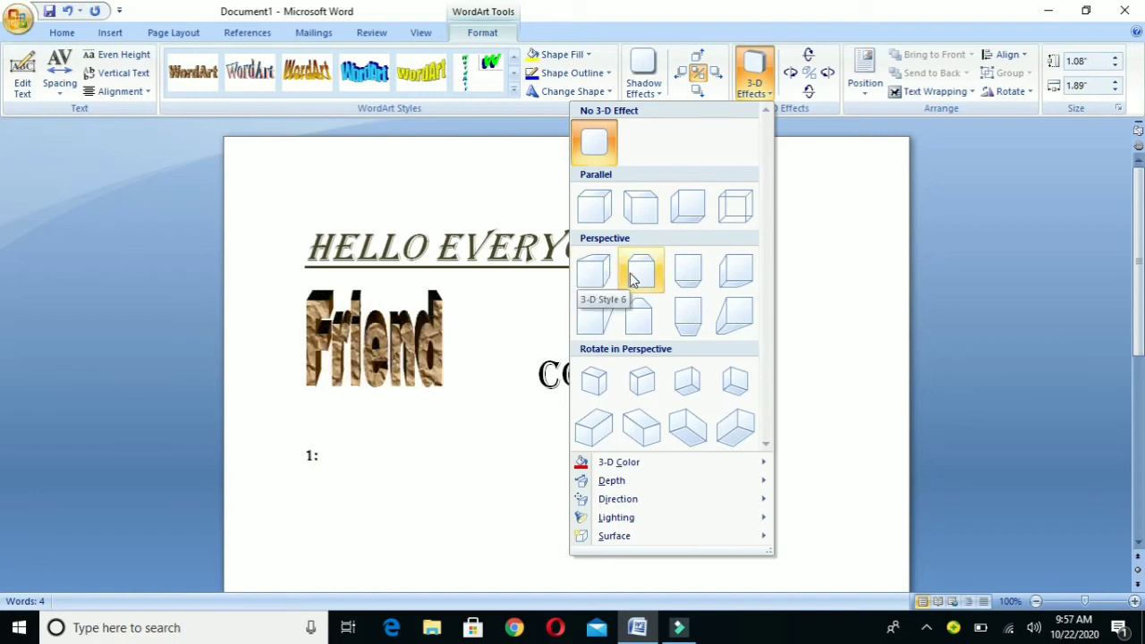
pyautogui.click(737, 284)
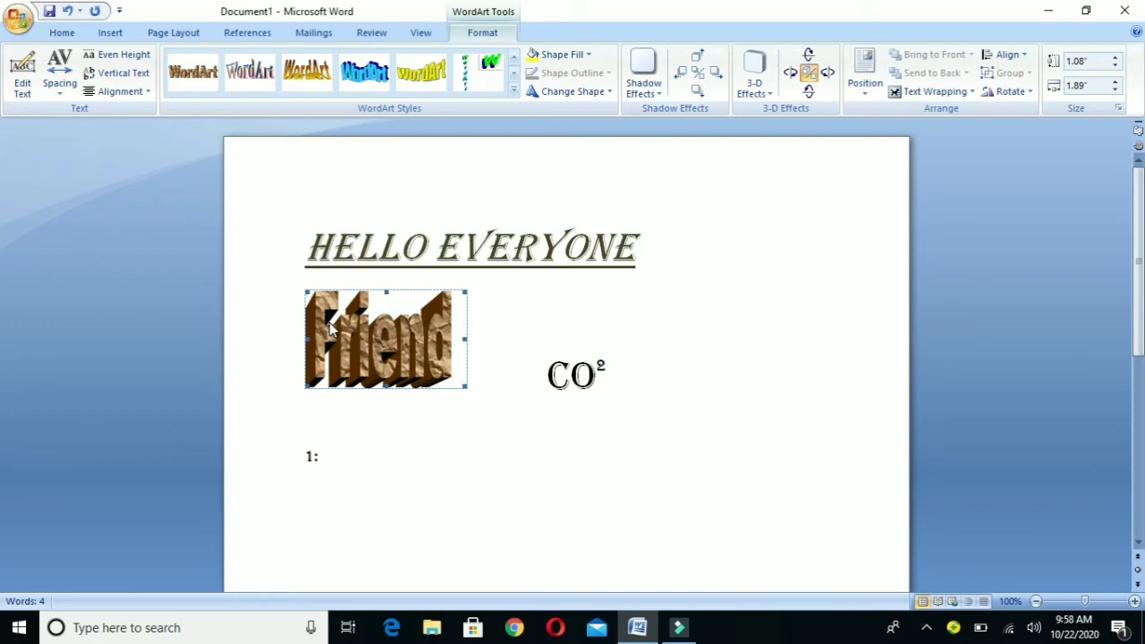
# Try to recolor the Friend WordArt with the blue theme font color
pyautogui.click(69, 35)
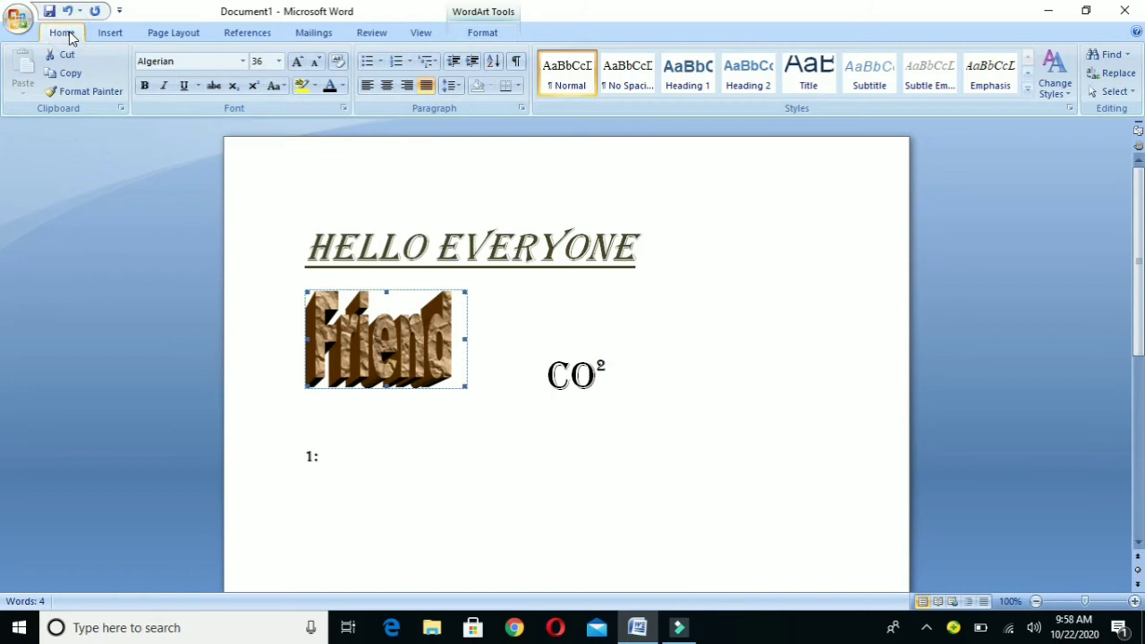
pyautogui.click(342, 87)
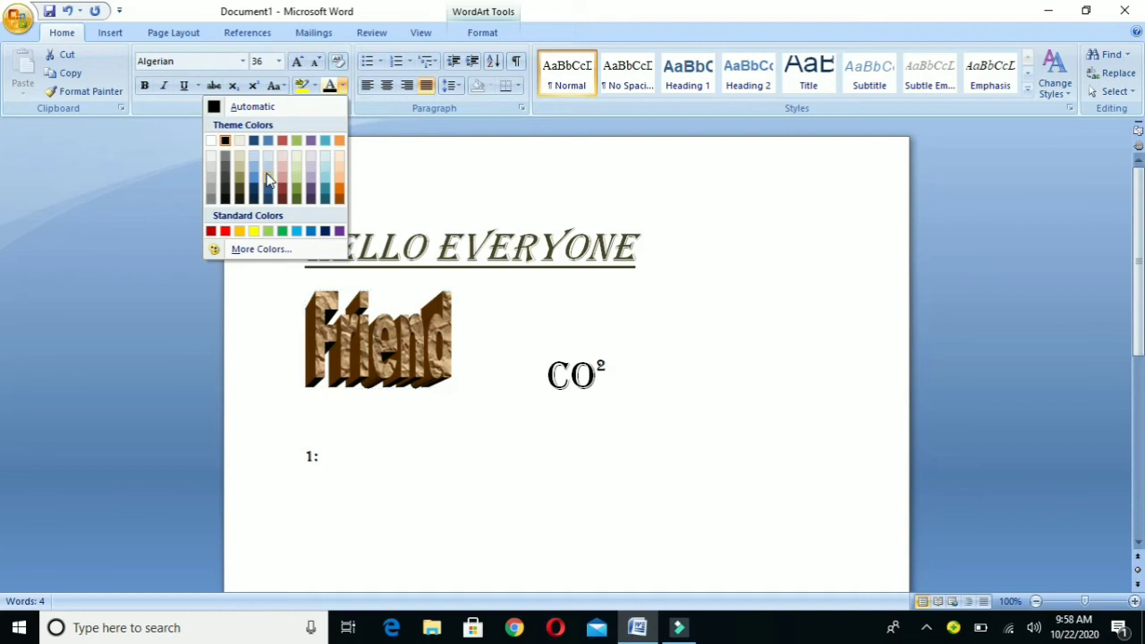
pyautogui.click(416, 338)
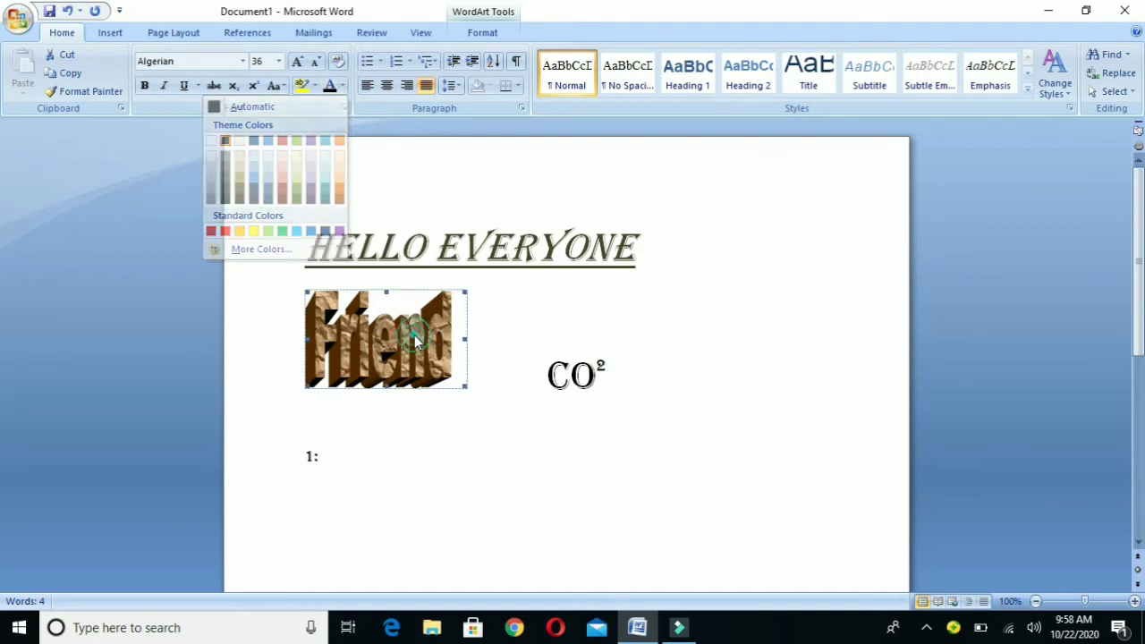
pyautogui.moveTo(450, 347); pyautogui.dragTo(332, 355)
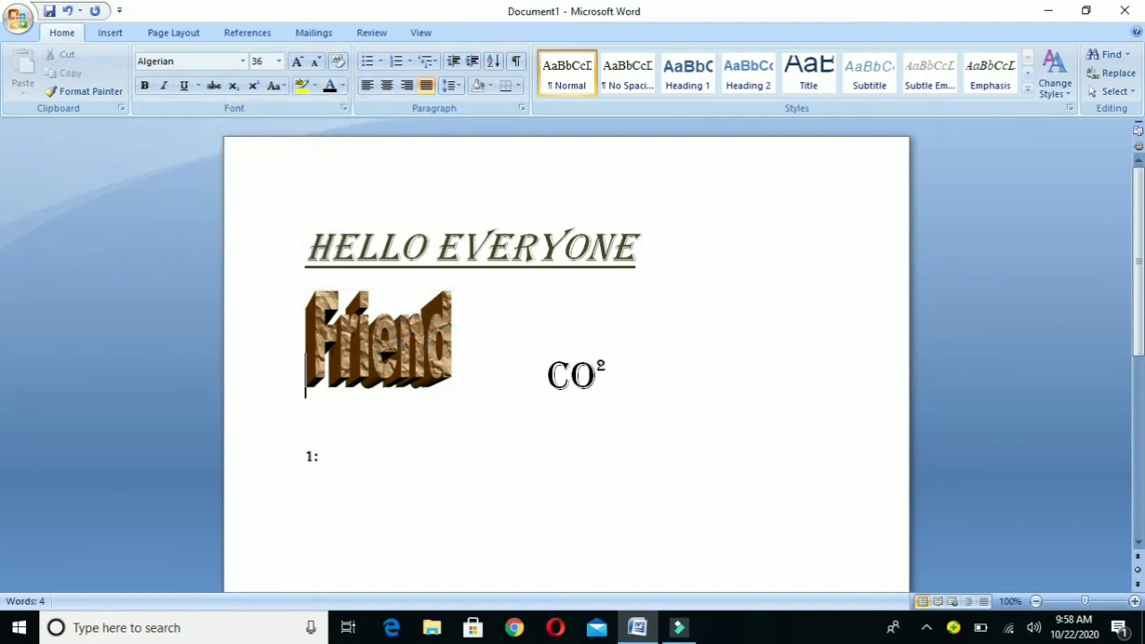
pyautogui.click(343, 87)
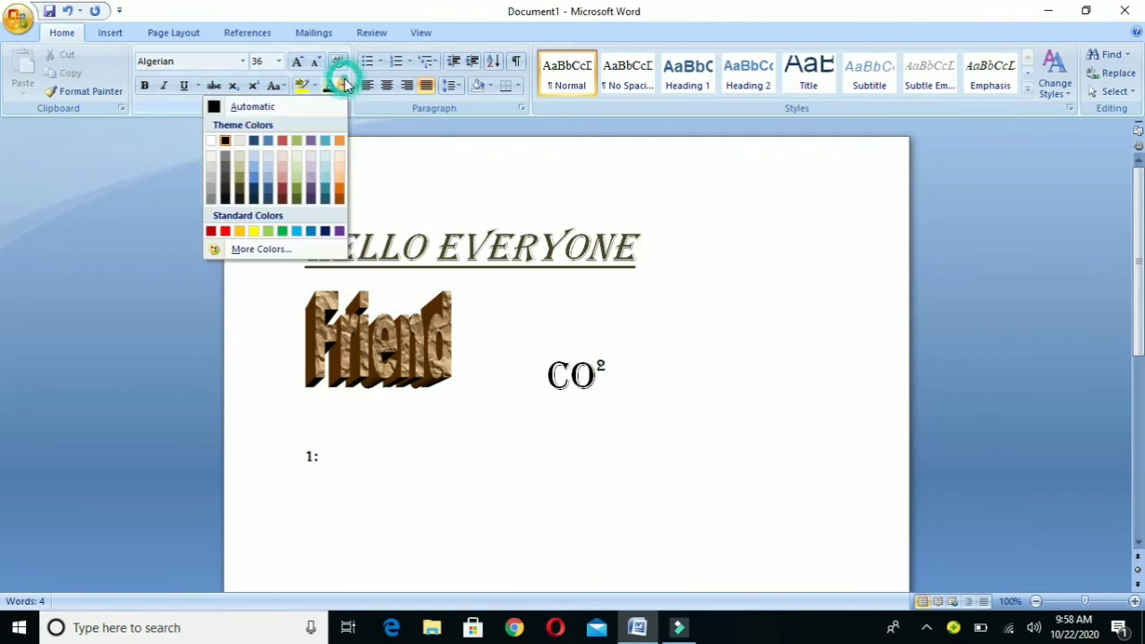
pyautogui.click(269, 141)
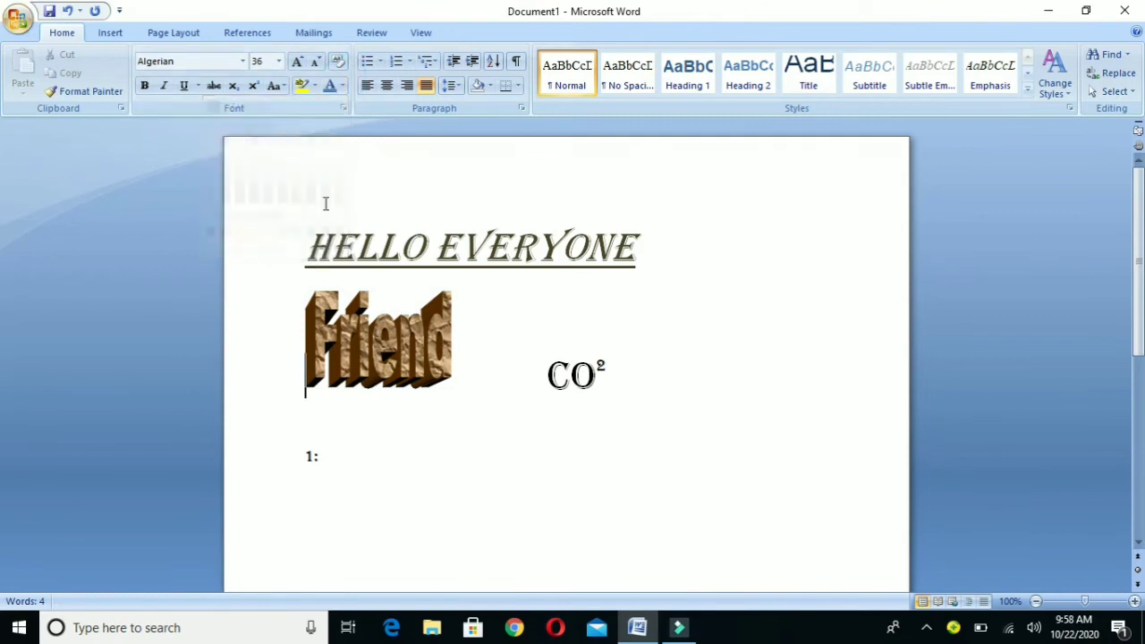
# Select the Friend WordArt with the gap after it and apply a dark red theme font color
pyautogui.doubleClick(462, 336)
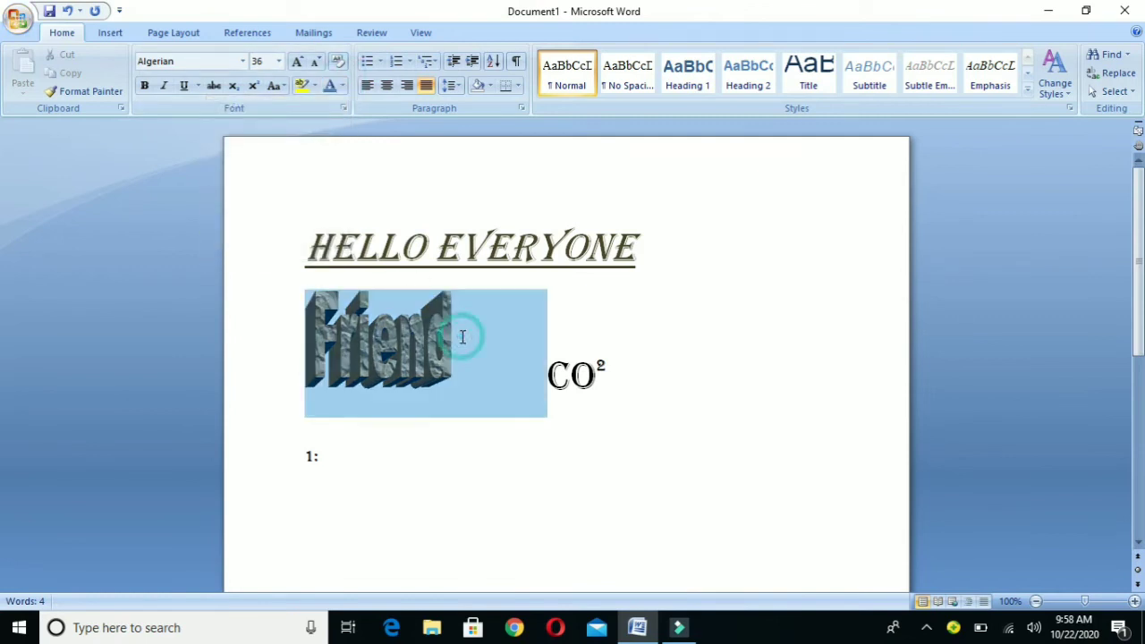
pyautogui.click(343, 86)
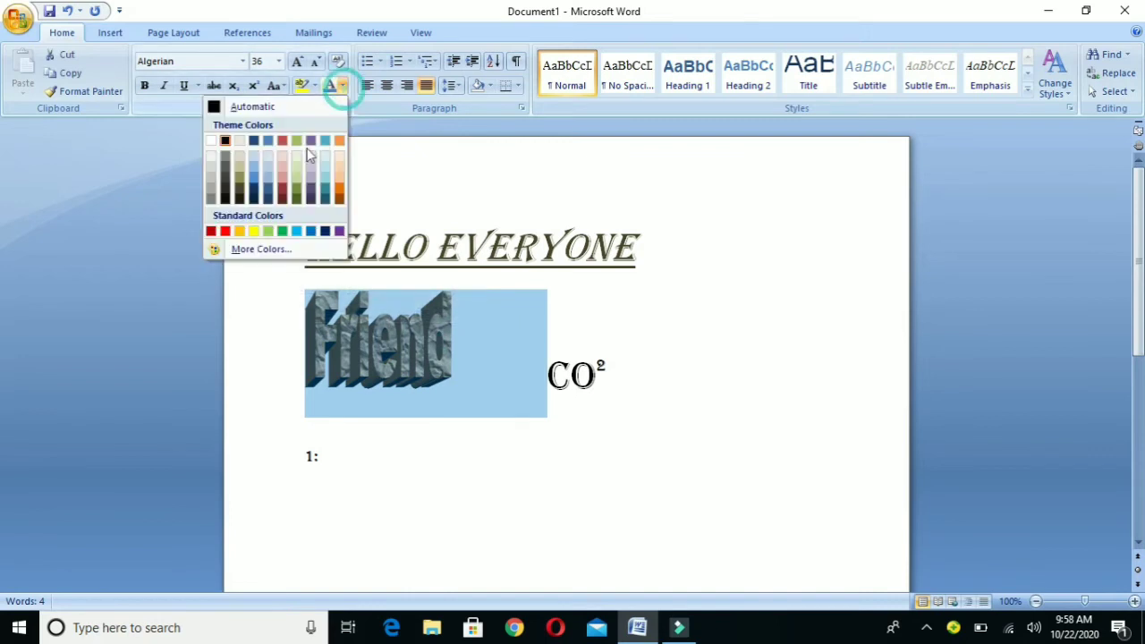
pyautogui.click(281, 188)
# Deselect the Friend WordArt and preview the full set of quick styles without applying one
pyautogui.click(528, 388)
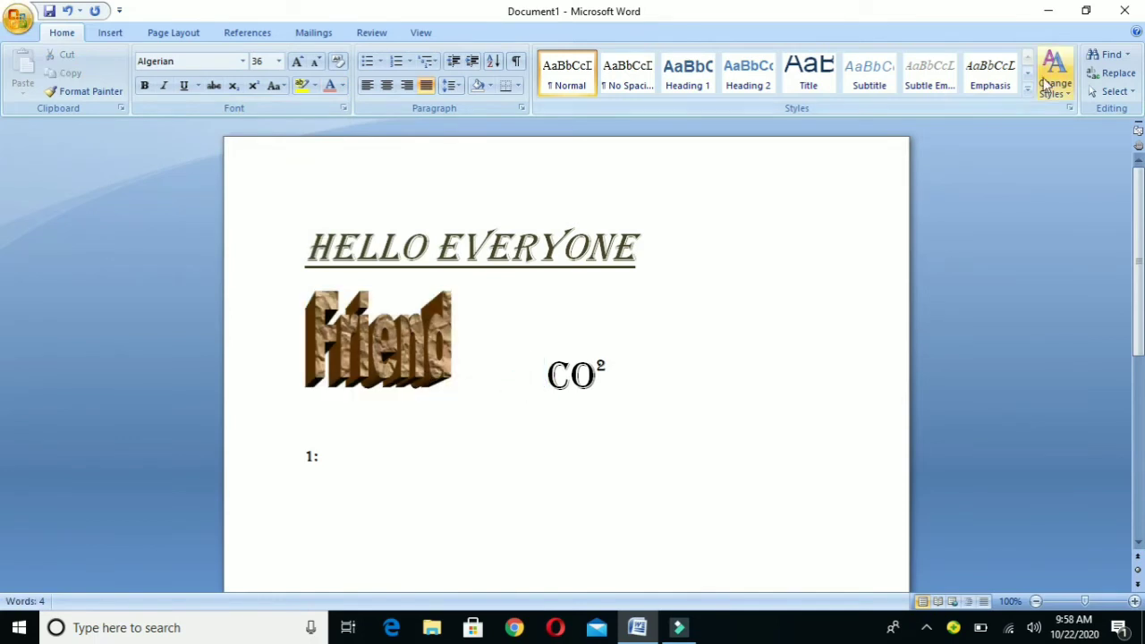
pyautogui.click(1027, 101)
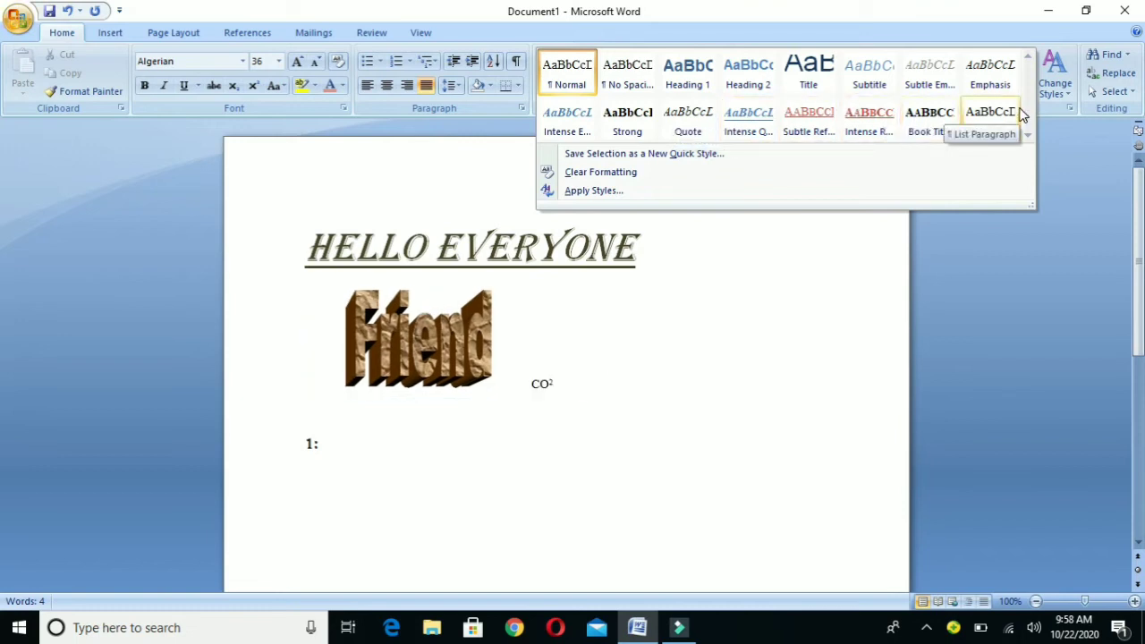
pyautogui.click(778, 359)
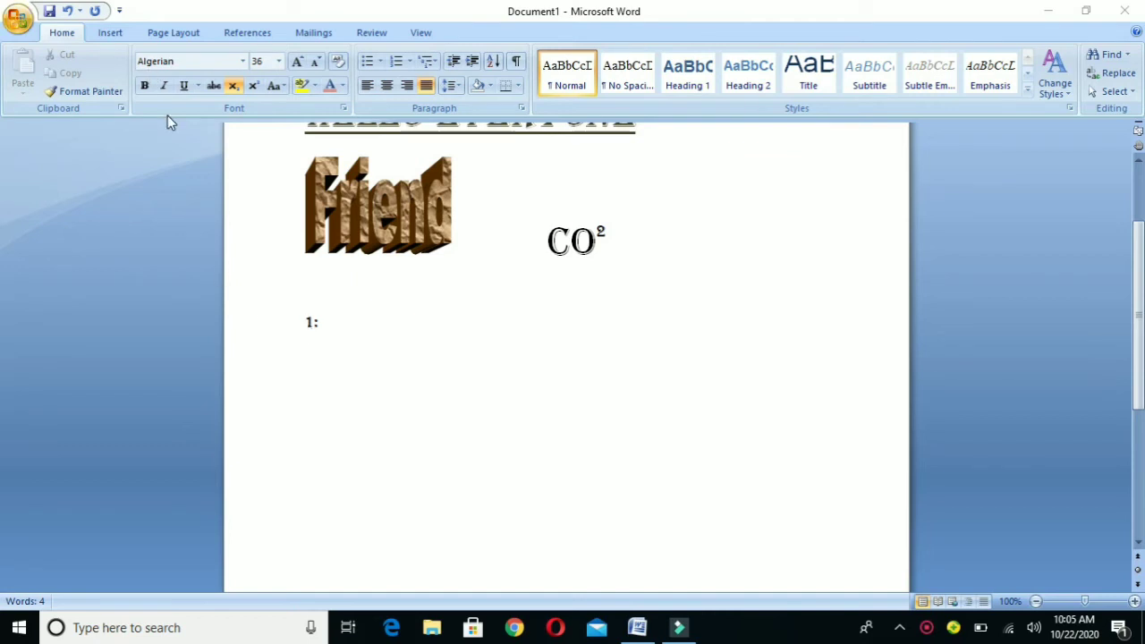
# Insert a table with five columns and three rows below the 1: line
pyautogui.click(110, 34)
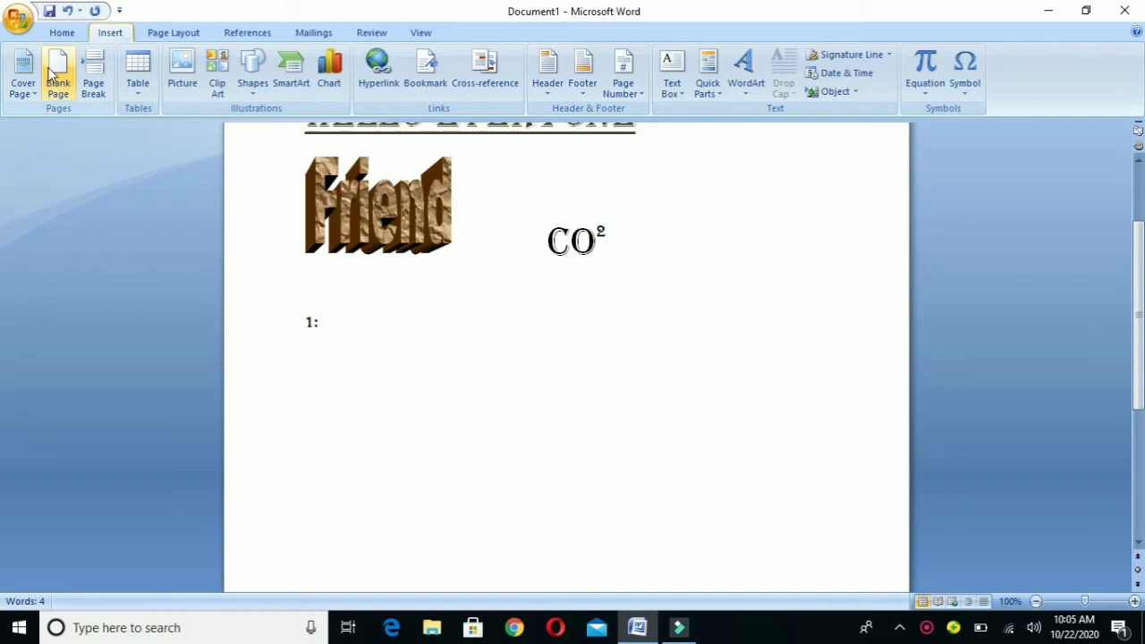
pyautogui.click(139, 78)
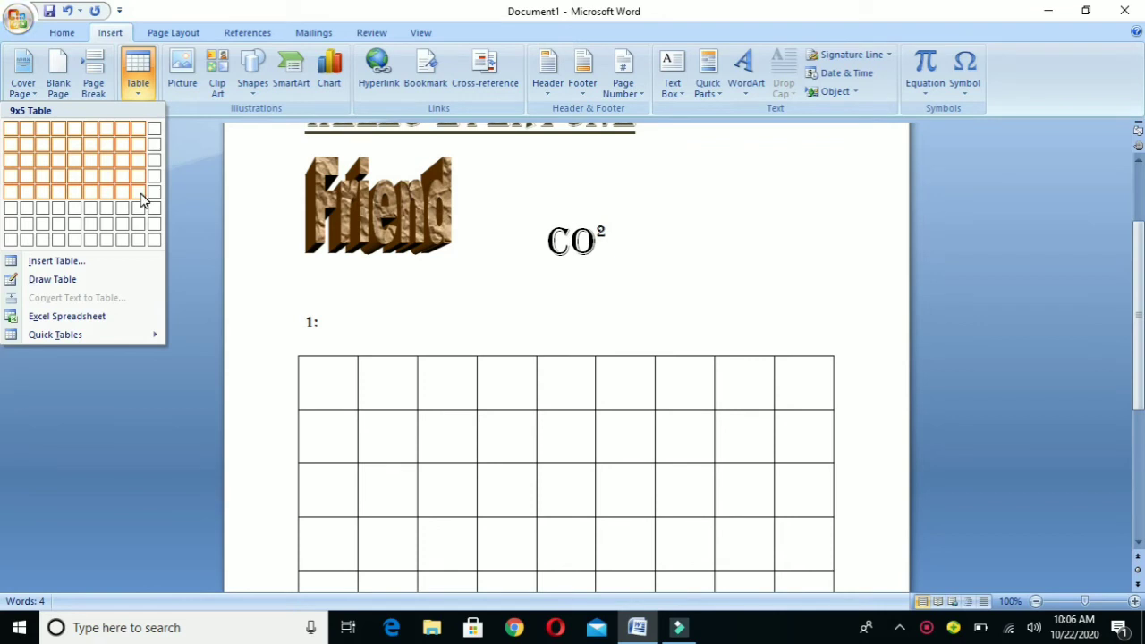
pyautogui.click(76, 162)
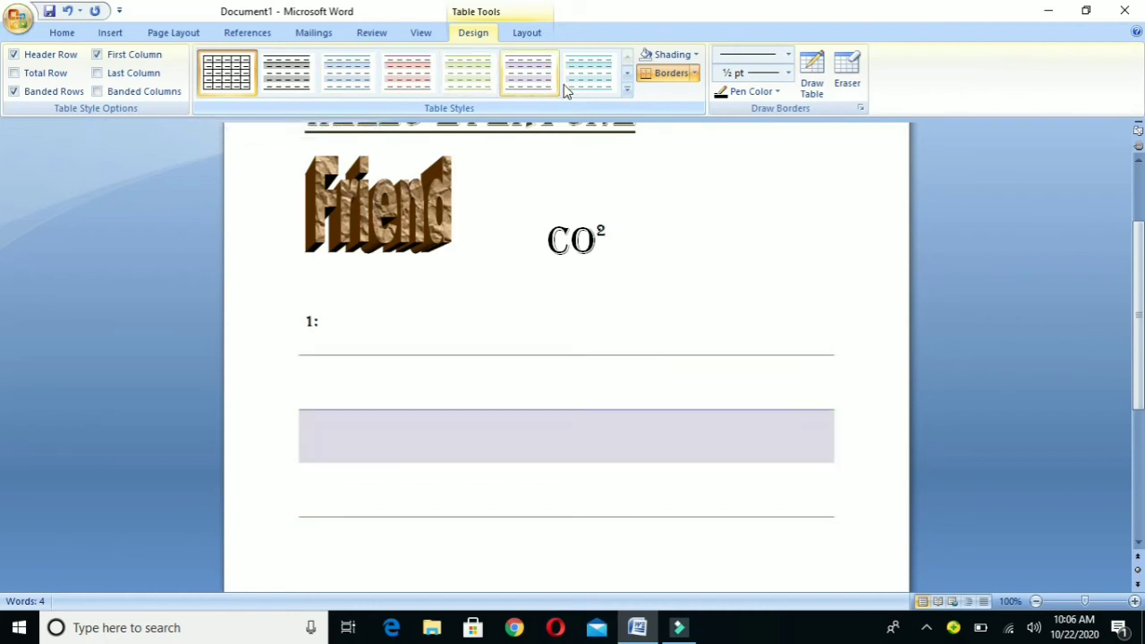
# Try the purple and aqua table styles with a solid header and banded rows, and apply the red version to the table
pyautogui.click(627, 92)
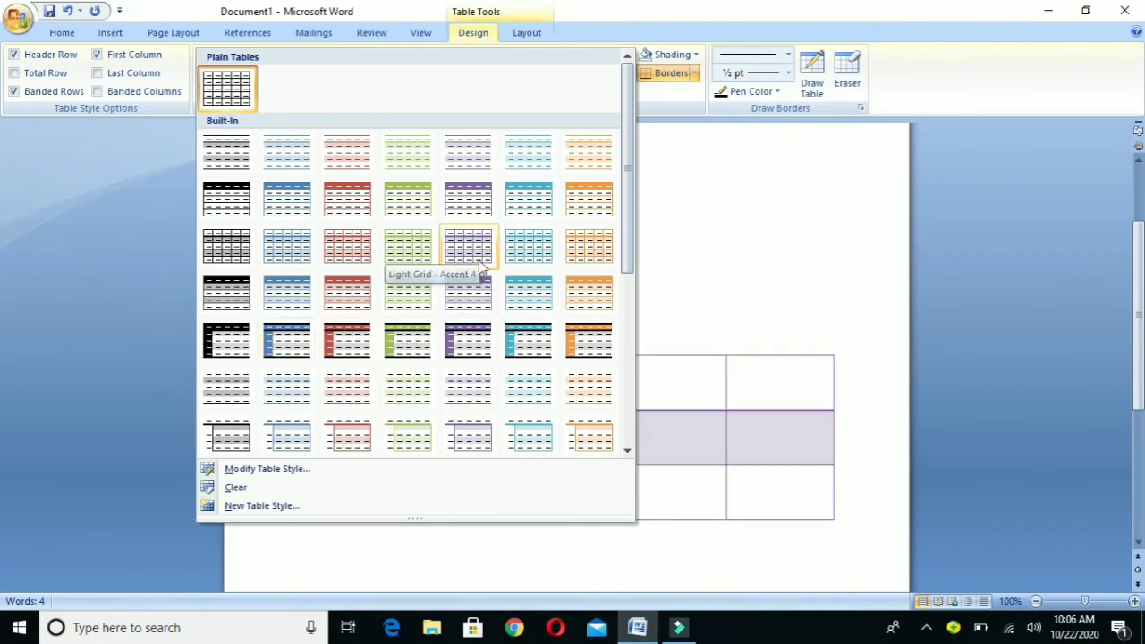
pyautogui.click(469, 293)
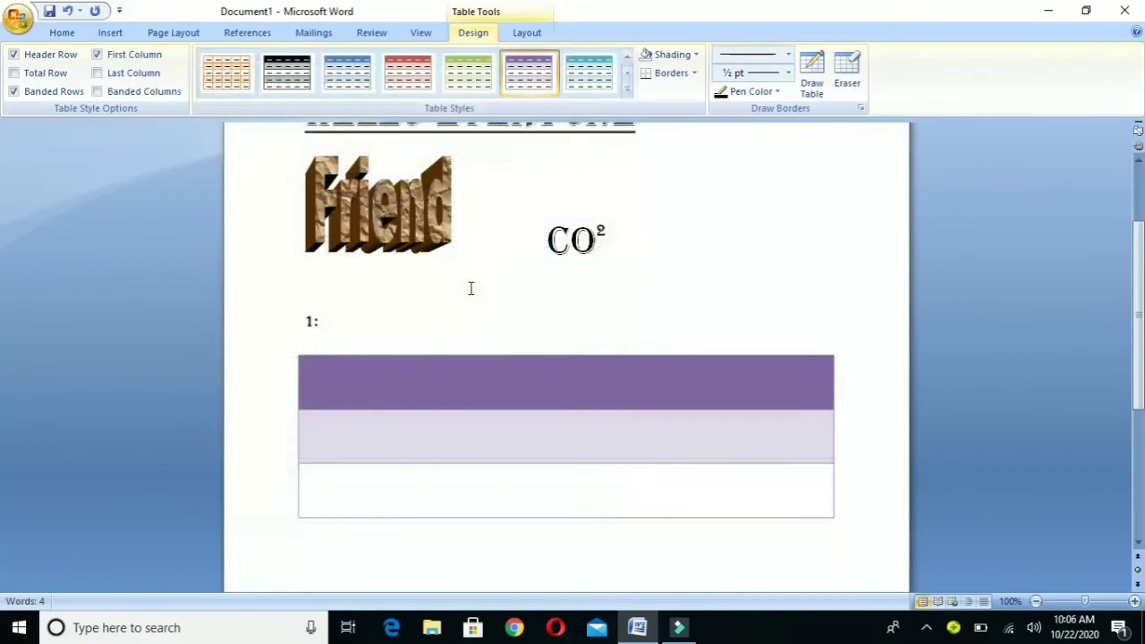
pyautogui.click(583, 77)
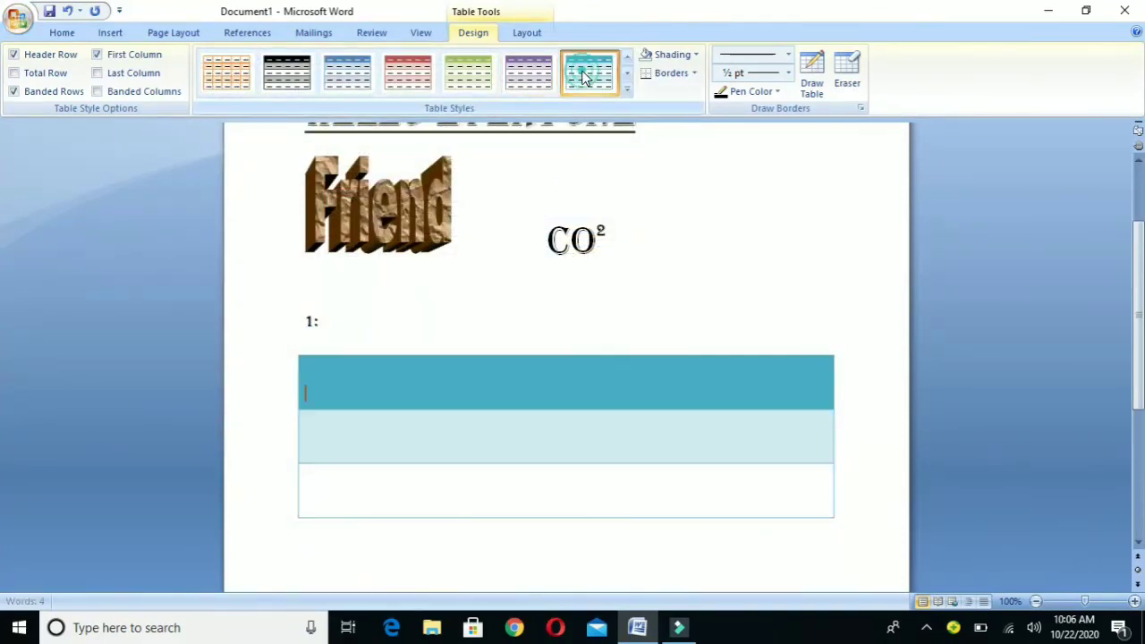
pyautogui.click(411, 79)
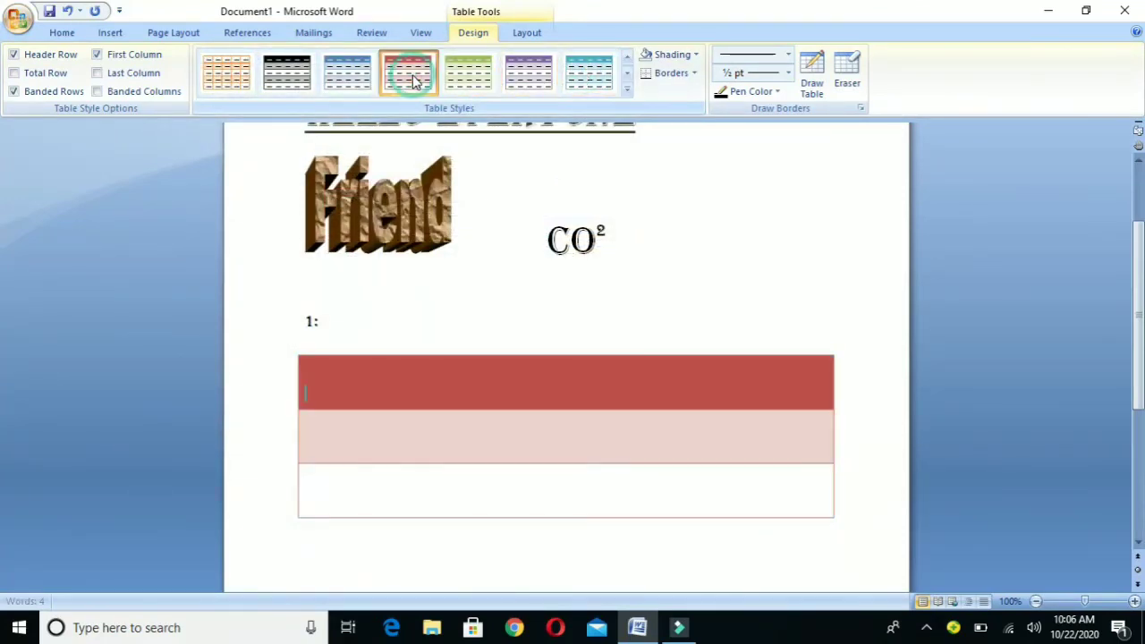
pyautogui.click(414, 81)
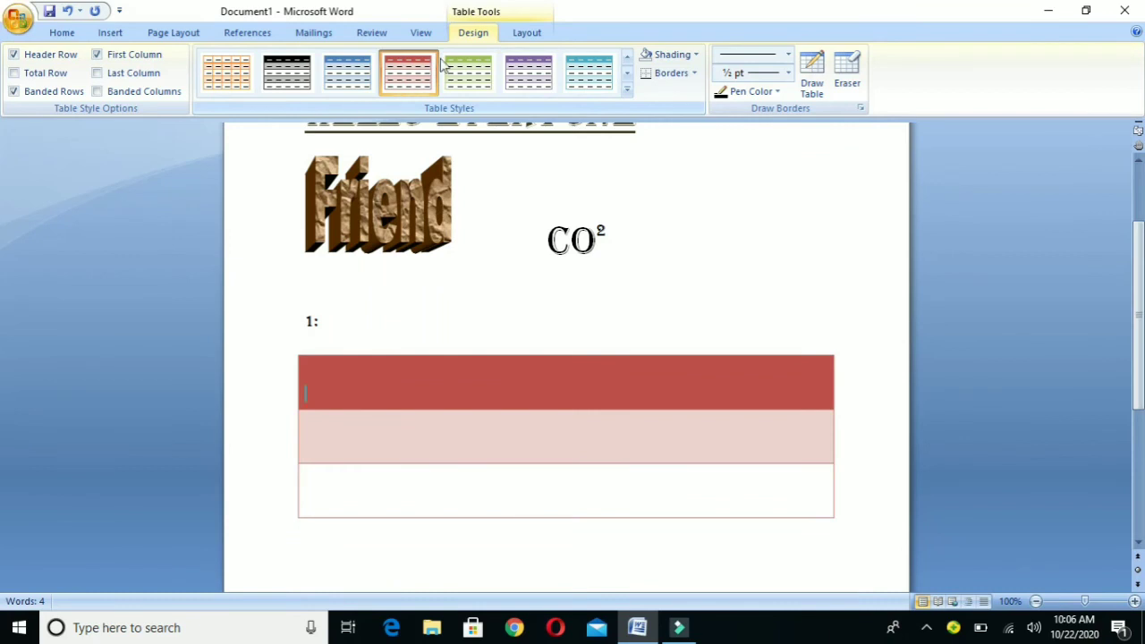